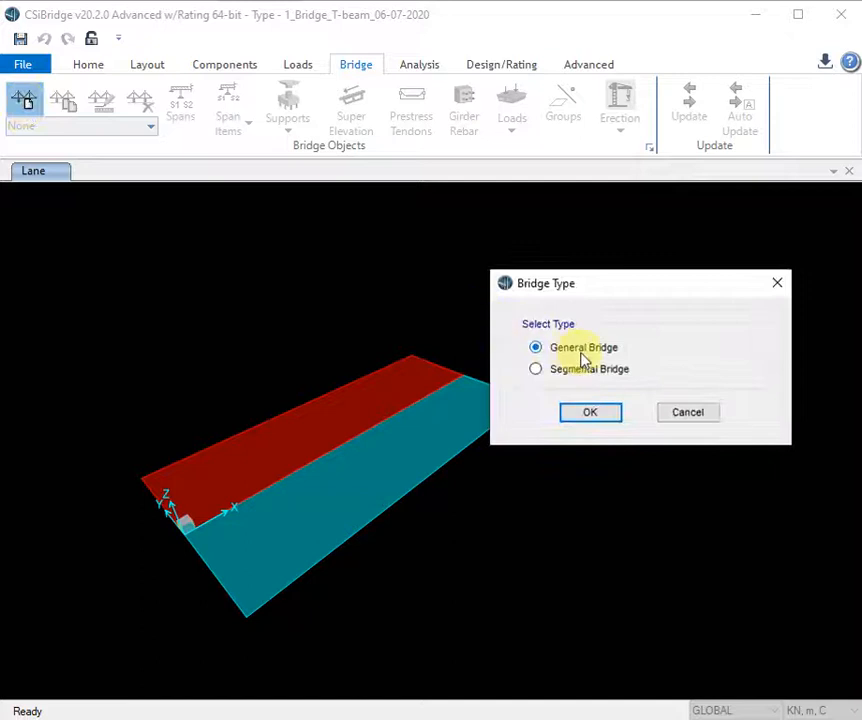
# - Create a new bridge object of the General Bridge type, opening its object data
pyautogui.click(590, 413)
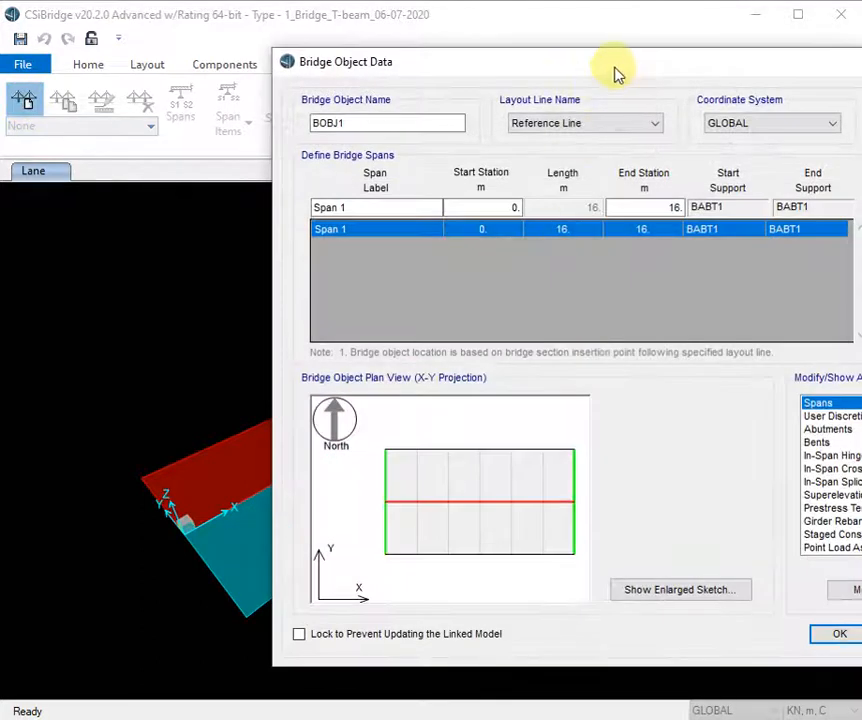
pyautogui.moveTo(616, 73); pyautogui.dragTo(389, 93)
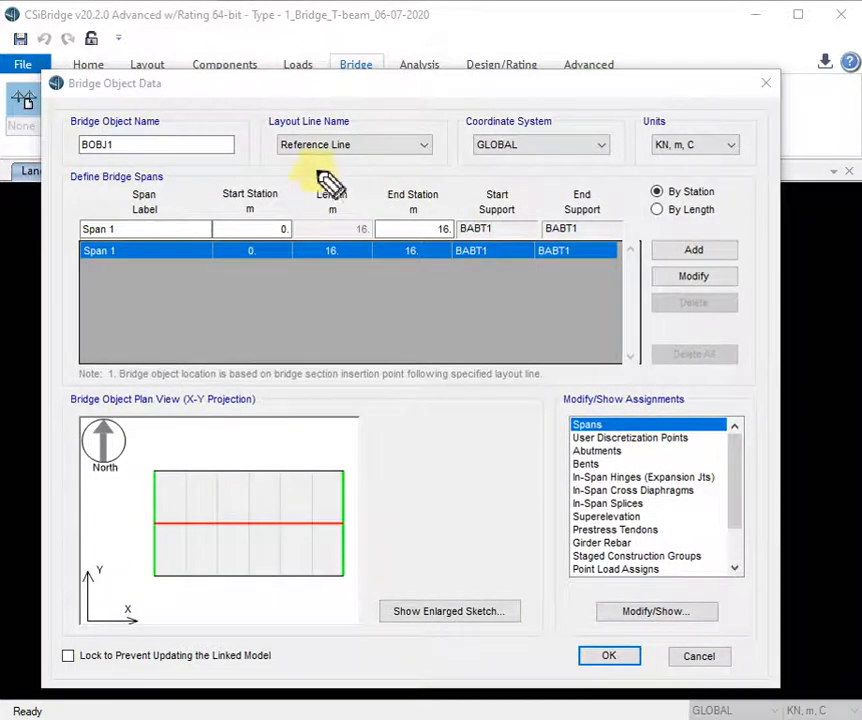
pyautogui.moveTo(310, 157); pyautogui.dragTo(368, 151)
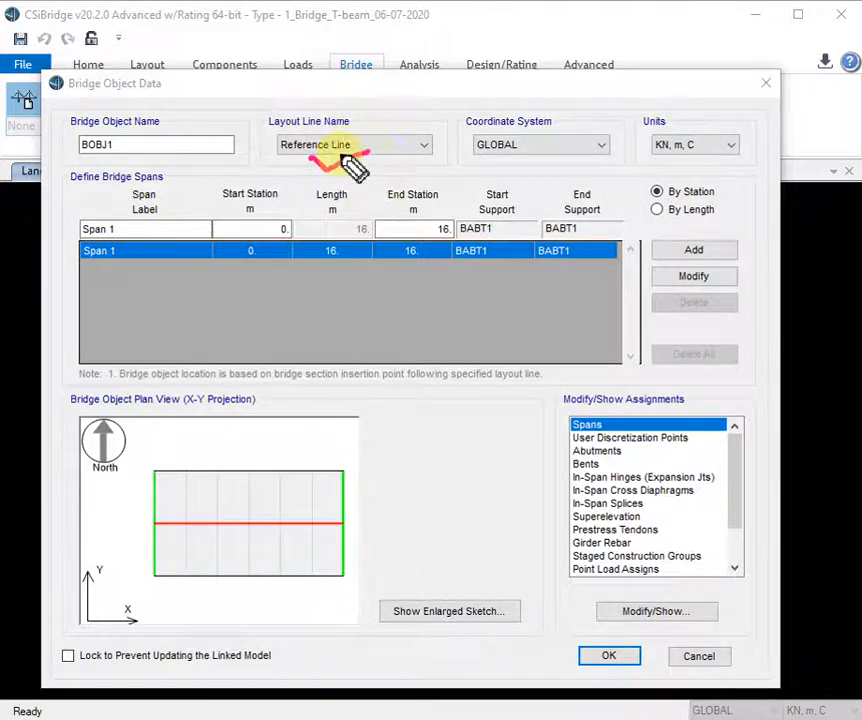
pyautogui.moveTo(522, 162)
pyautogui.mouseDown()
pyautogui.moveTo(540, 170)
pyautogui.moveTo(582, 150)
pyautogui.mouseUp()
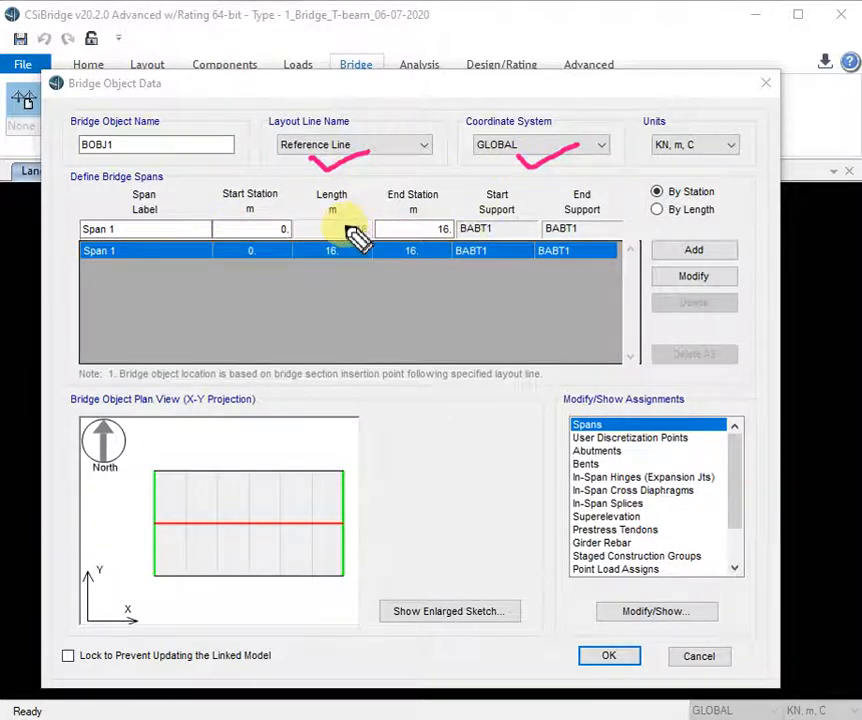
pyautogui.moveTo(324, 221); pyautogui.dragTo(371, 209)
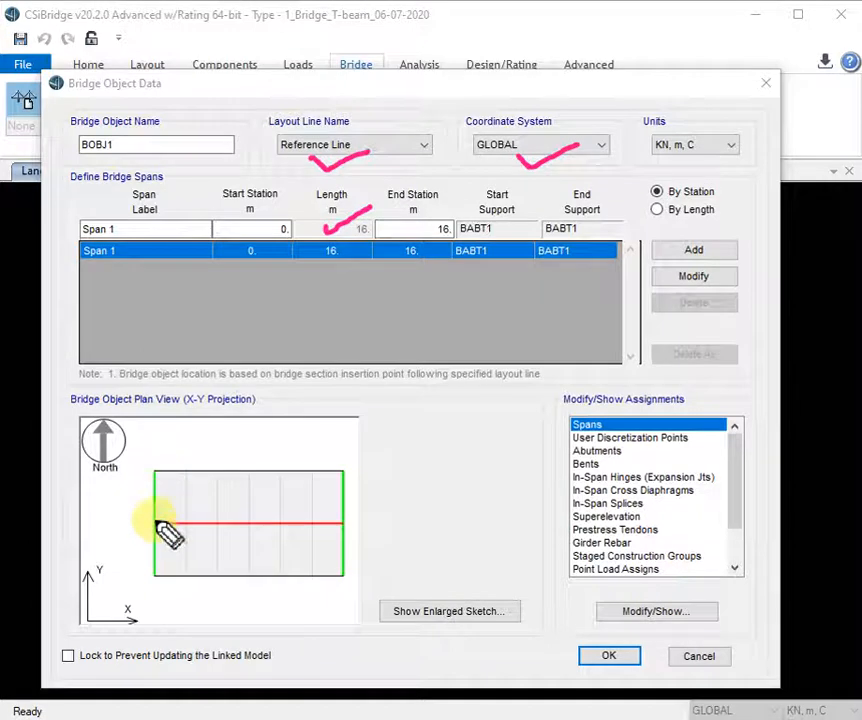
pyautogui.moveTo(149, 455); pyautogui.dragTo(344, 457)
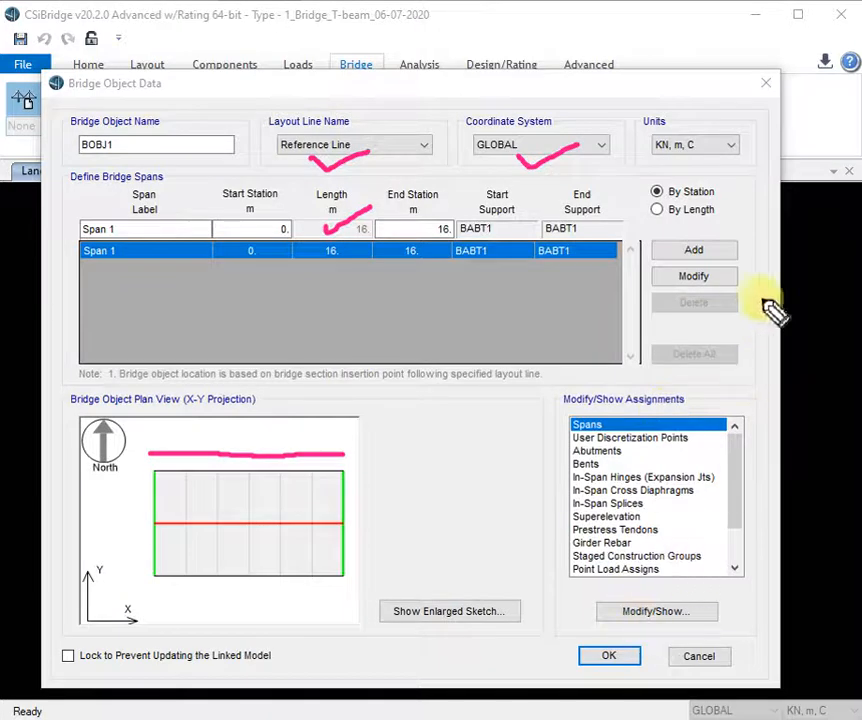
pyautogui.press('Escape')
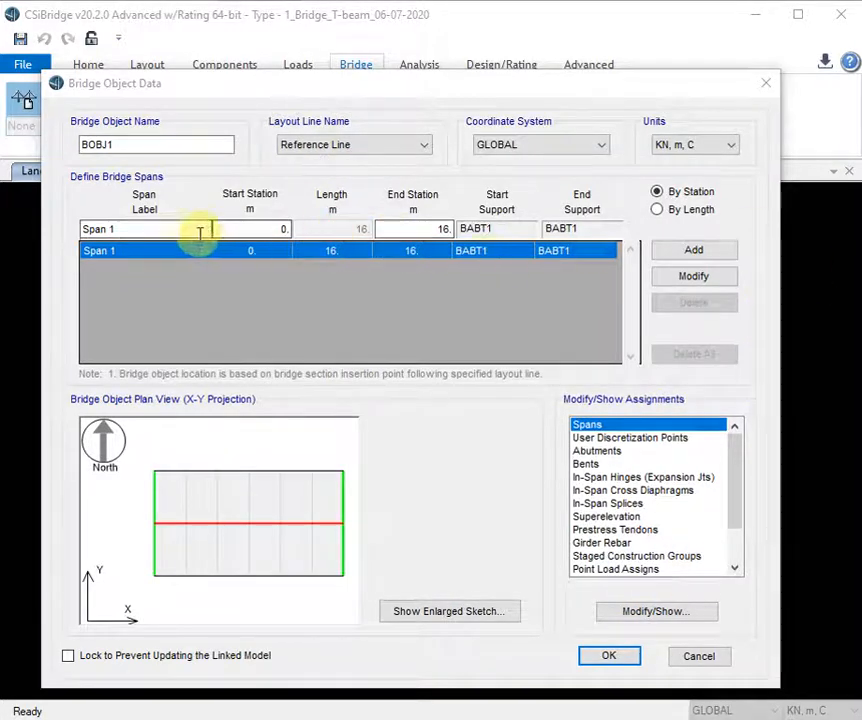
# - Add a span labelled Span 2 to the bridge object, with its end station at 8 m
pyautogui.click(166, 228)
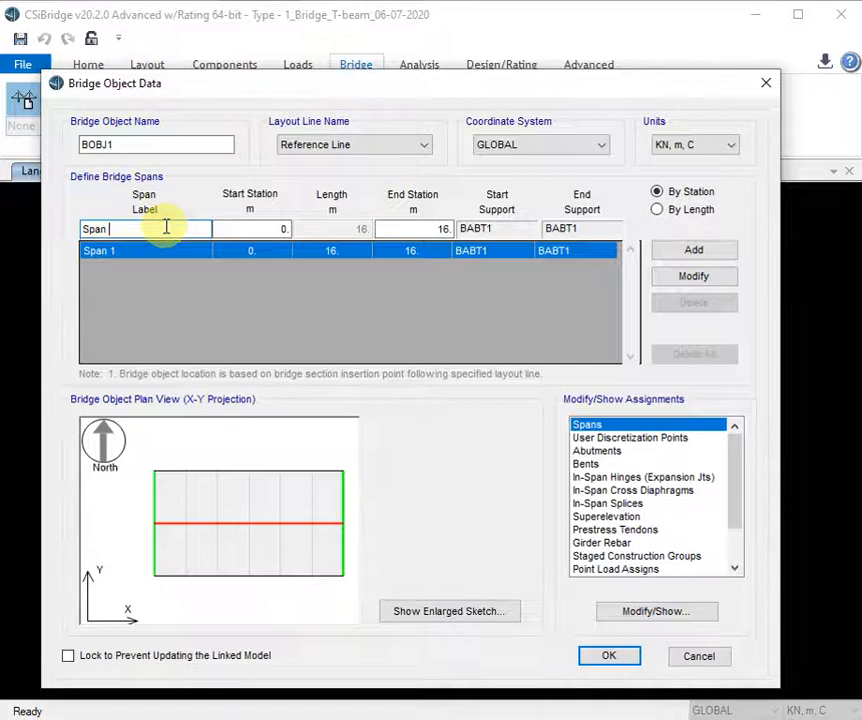
pyautogui.write('2')
pyautogui.click(433, 229)
pyautogui.doubleClick(441, 229)
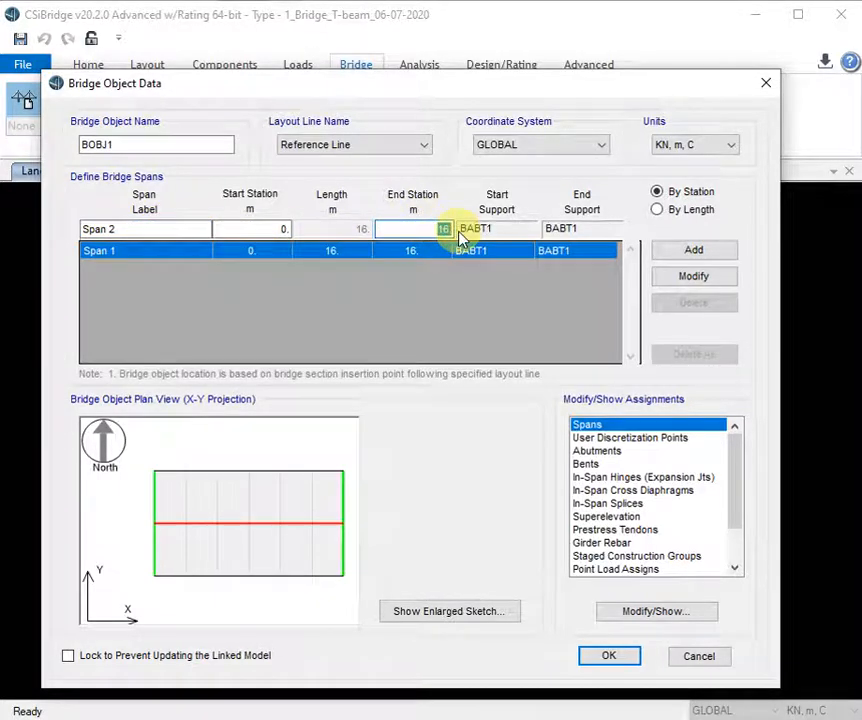
pyautogui.write('8')
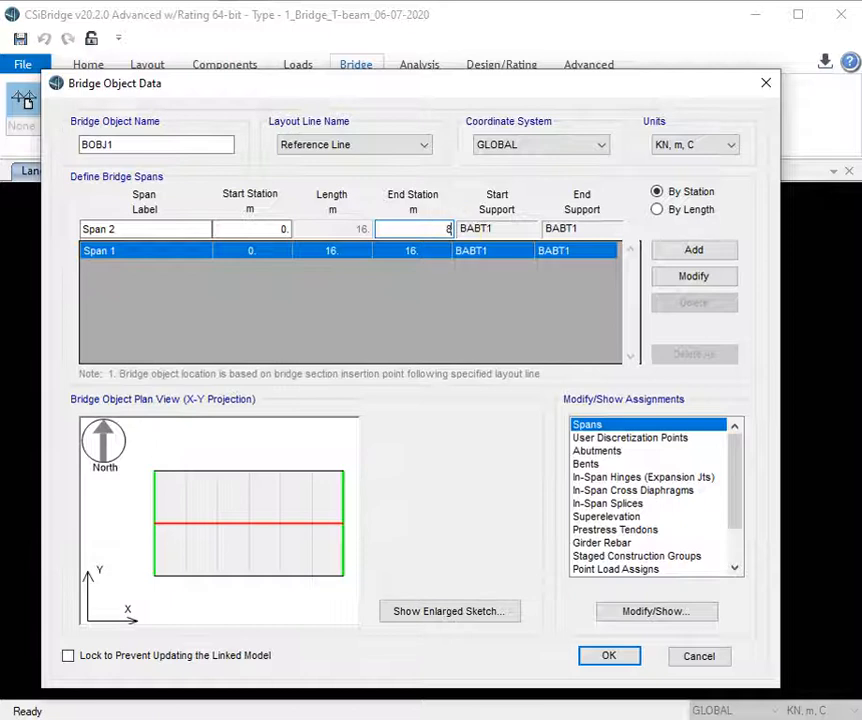
pyautogui.click(722, 255)
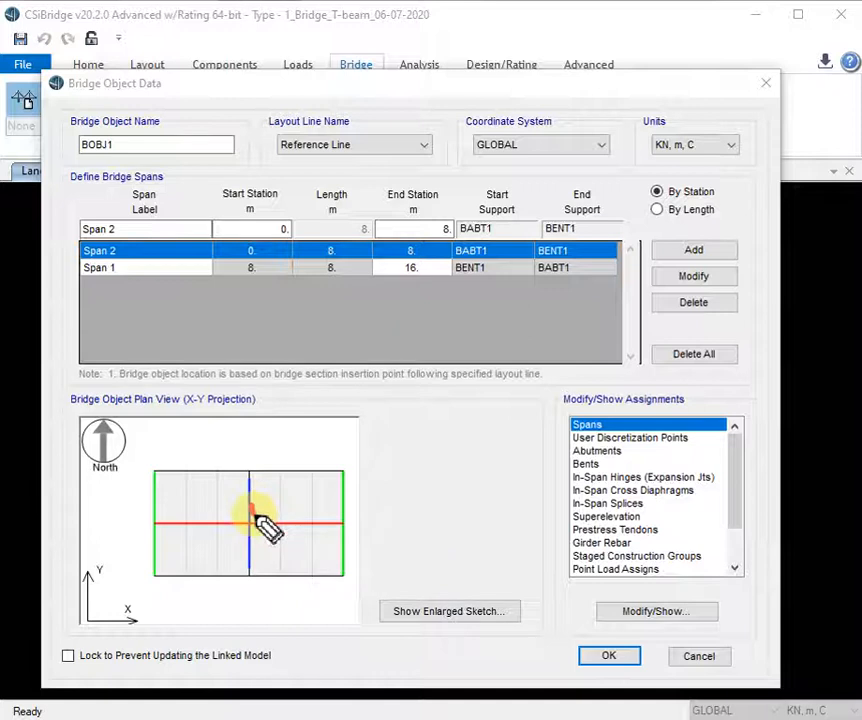
pyautogui.moveTo(251, 491); pyautogui.dragTo(256, 491)
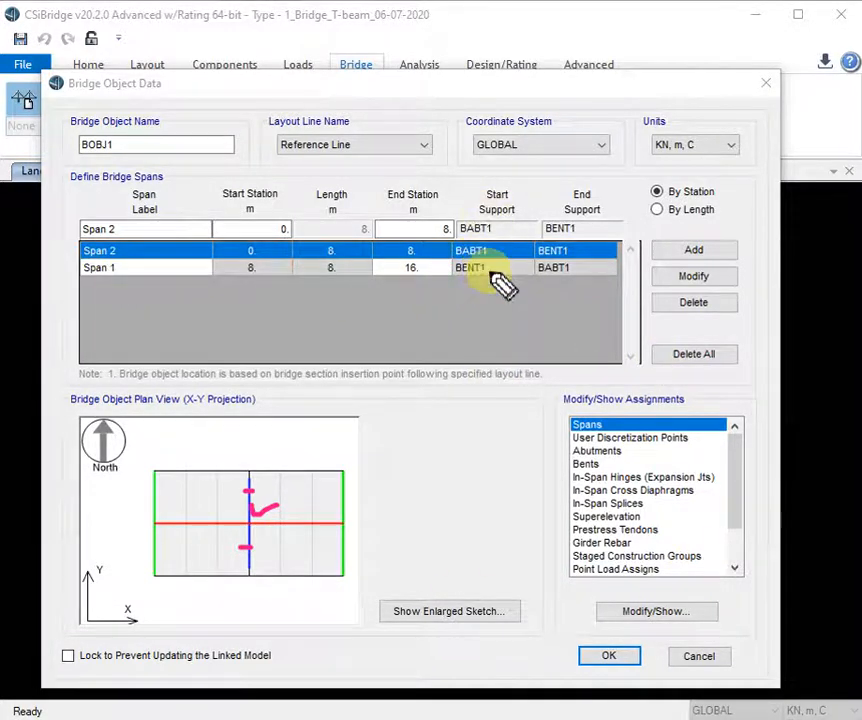
pyautogui.moveTo(469, 279)
pyautogui.mouseDown()
pyautogui.moveTo(476, 289)
pyautogui.moveTo(508, 269)
pyautogui.mouseUp()
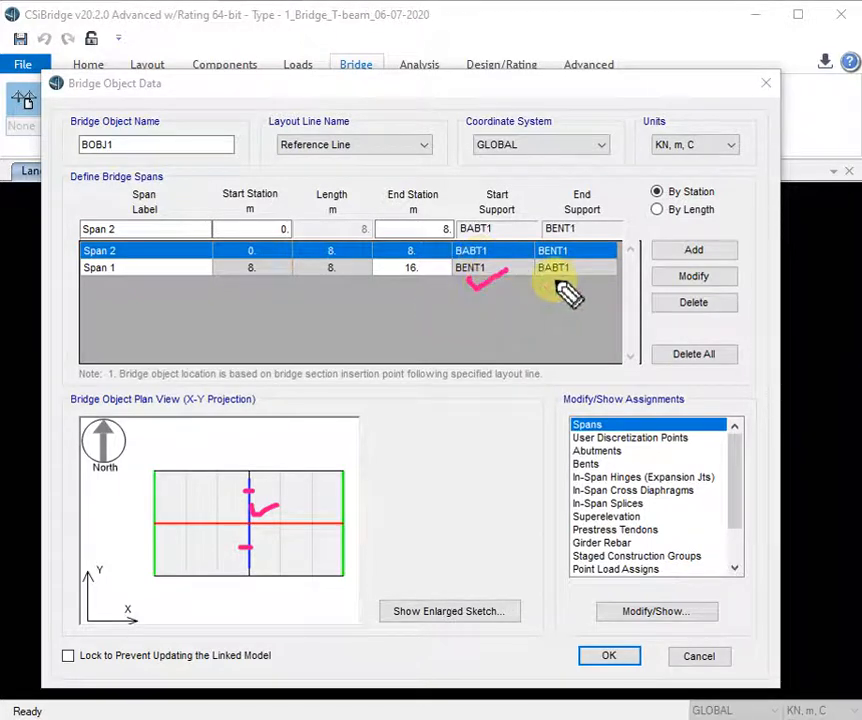
pyautogui.moveTo(555, 279); pyautogui.dragTo(576, 277)
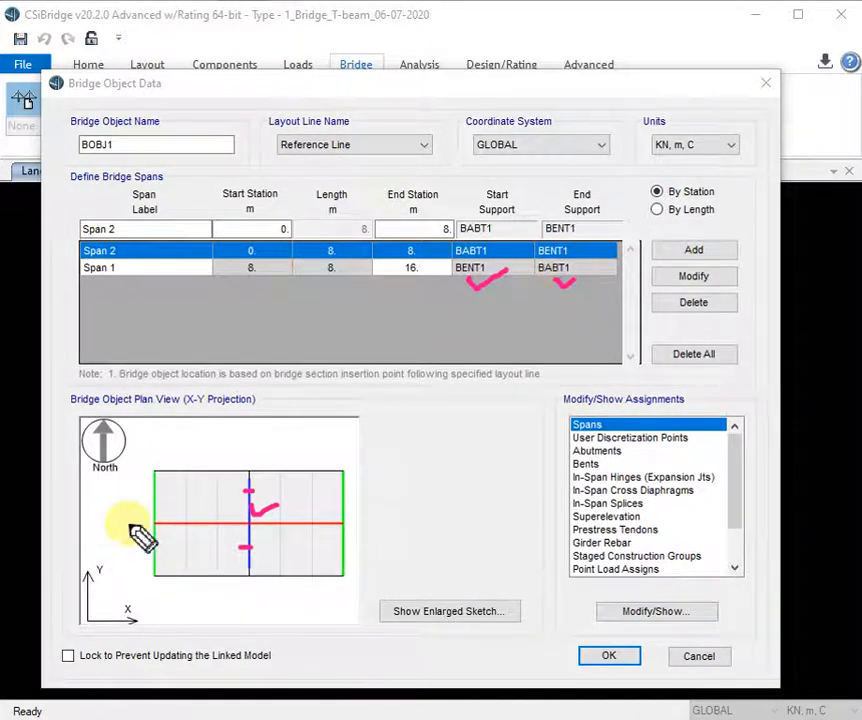
pyautogui.moveTo(128, 520); pyautogui.dragTo(152, 506)
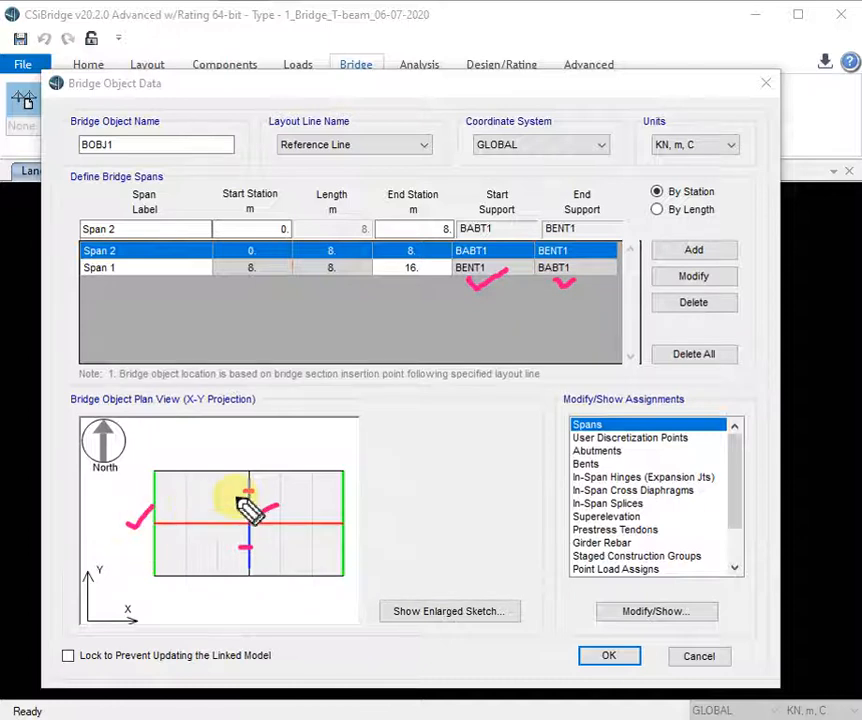
pyautogui.moveTo(233, 503); pyautogui.dragTo(278, 490)
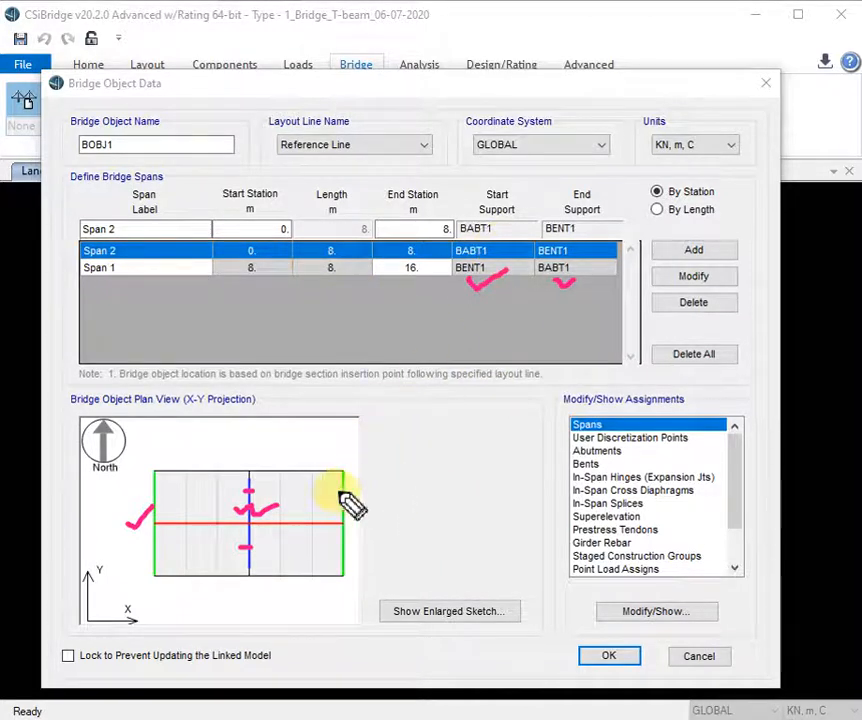
pyautogui.moveTo(341, 498); pyautogui.dragTo(352, 482)
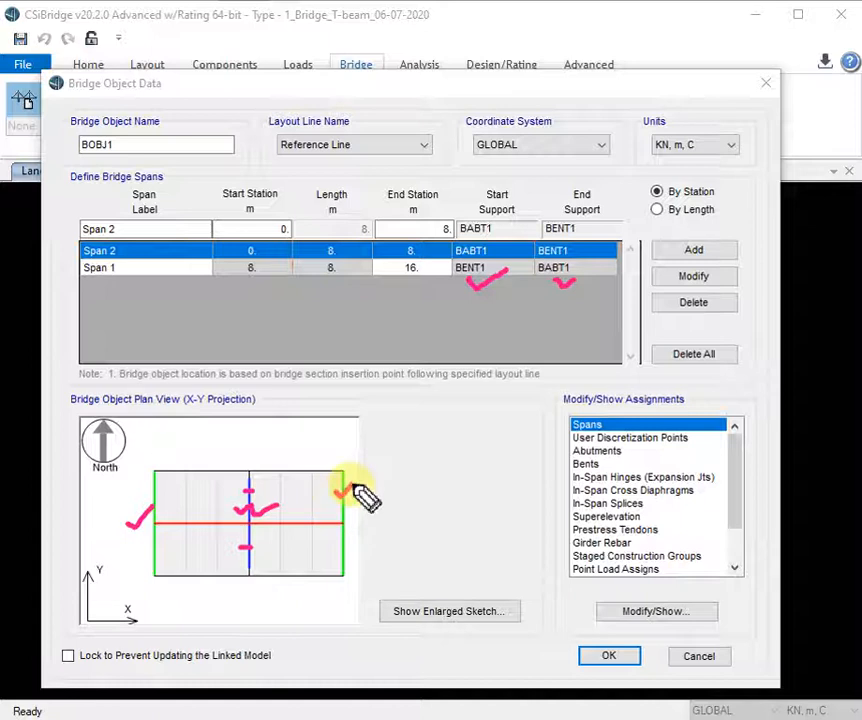
pyautogui.moveTo(242, 474); pyautogui.dragTo(270, 460)
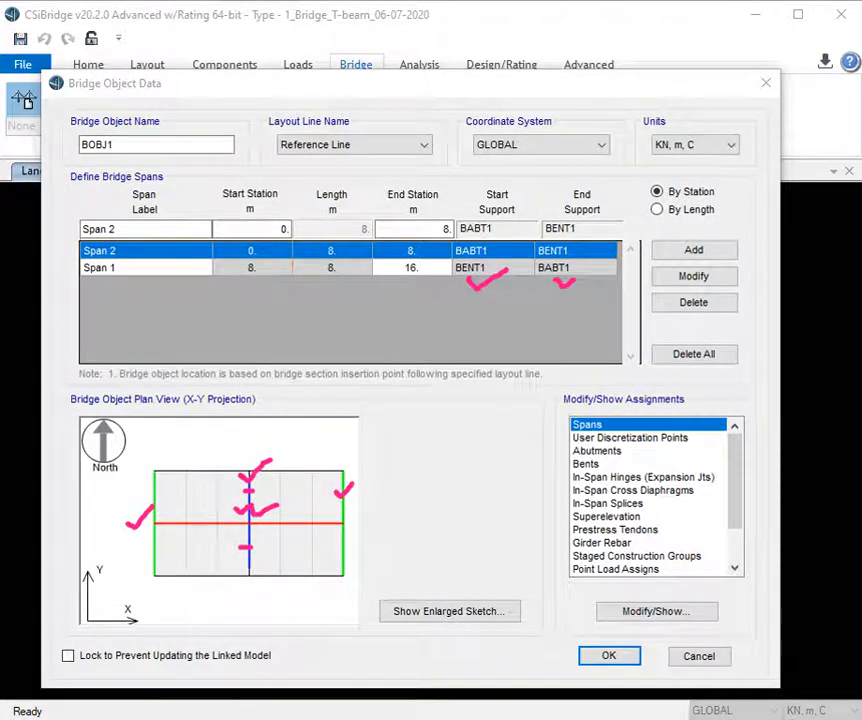
pyautogui.press('Escape')
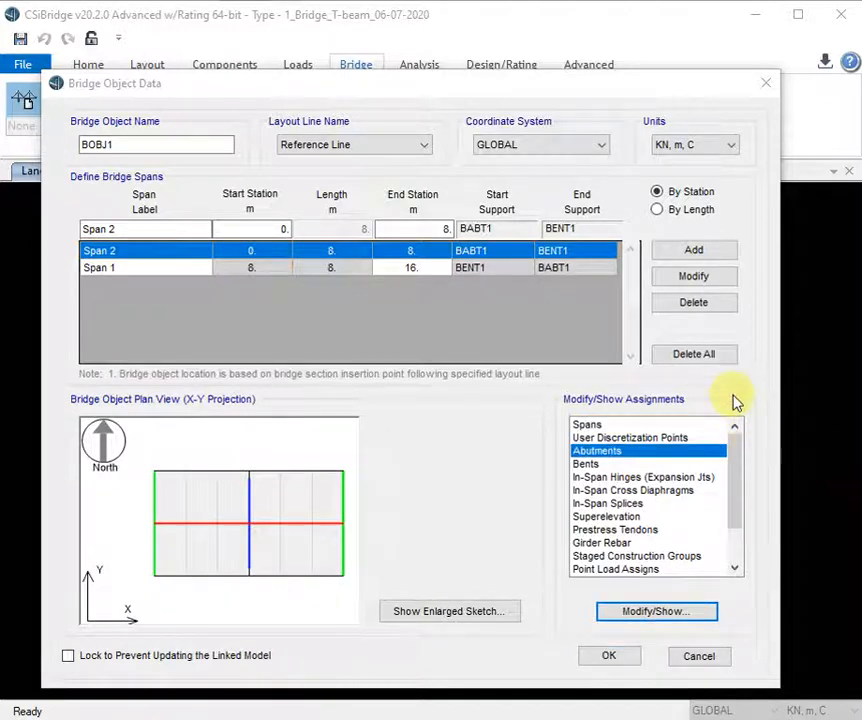
# - In the bridge object's abutment assignments, give the start abutment the DIAPHRAM diaphragm property and the Free bearing property
pyautogui.click(609, 426)
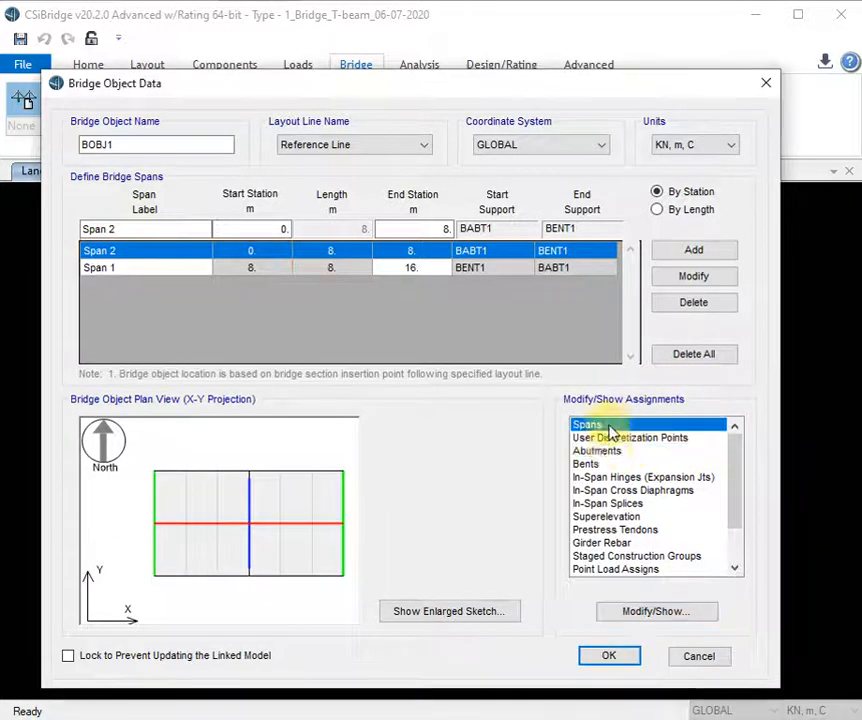
pyautogui.click(611, 451)
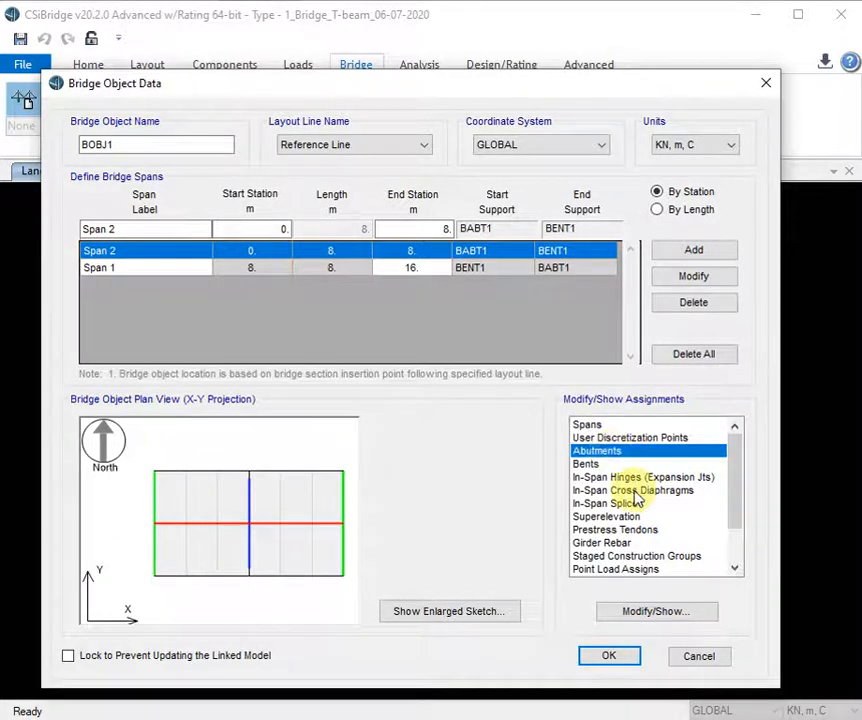
pyautogui.click(645, 612)
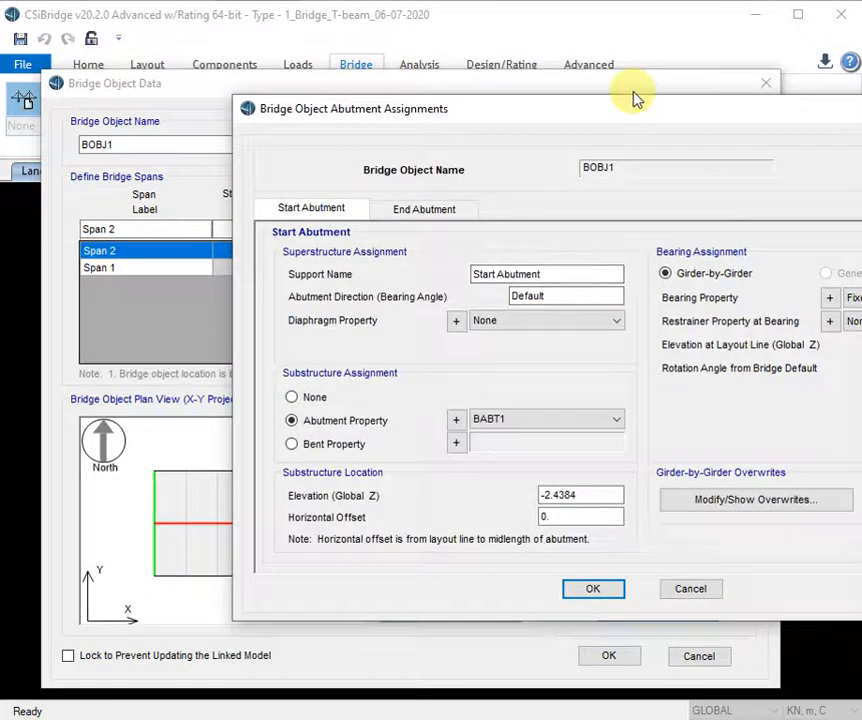
pyautogui.moveTo(554, 115); pyautogui.dragTo(335, 97)
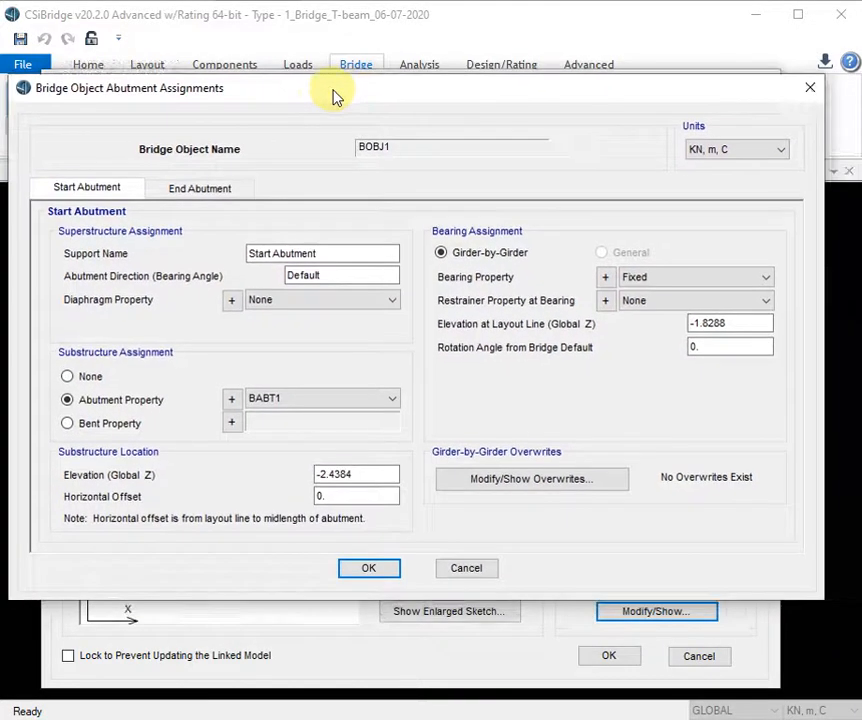
pyautogui.click(318, 300)
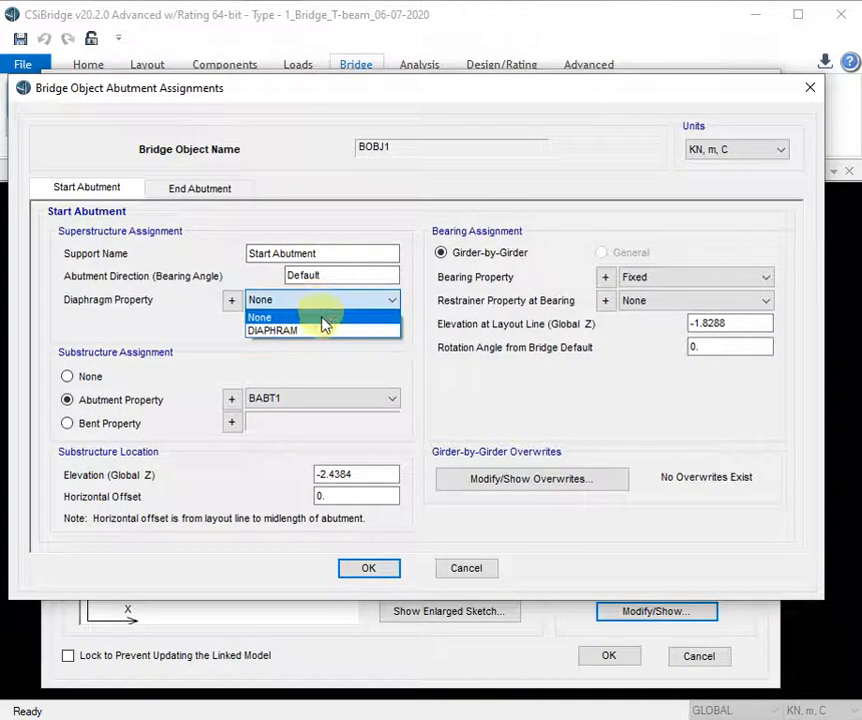
pyautogui.click(318, 331)
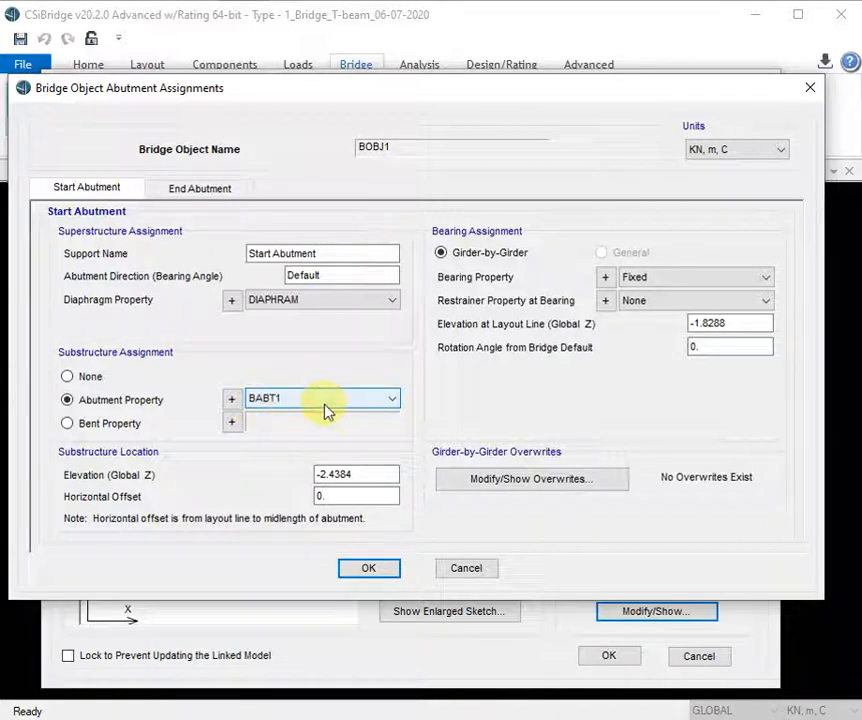
pyautogui.click(665, 281)
pyautogui.click(664, 309)
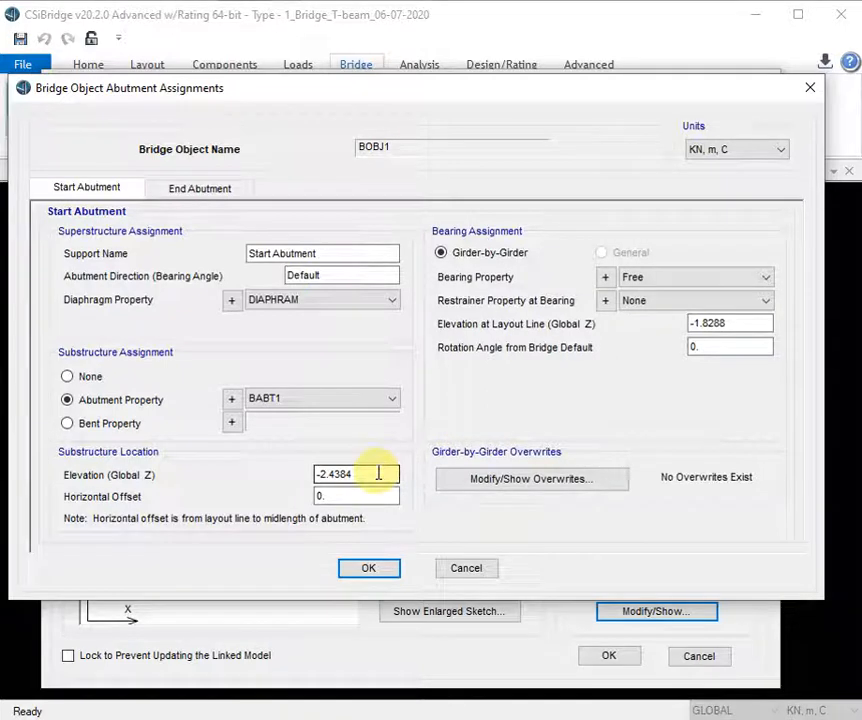
# - Set the start abutment's substructure elevation (Global Z) to -1.7 m (-1.4-0.3)
pyautogui.moveTo(377, 473); pyautogui.dragTo(302, 473)
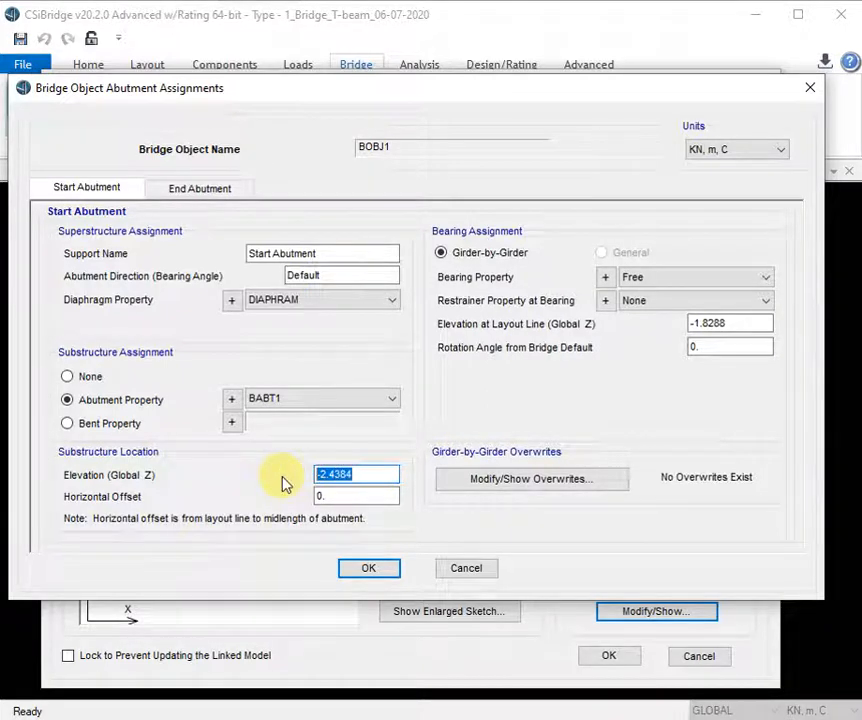
pyautogui.write('-1.4')
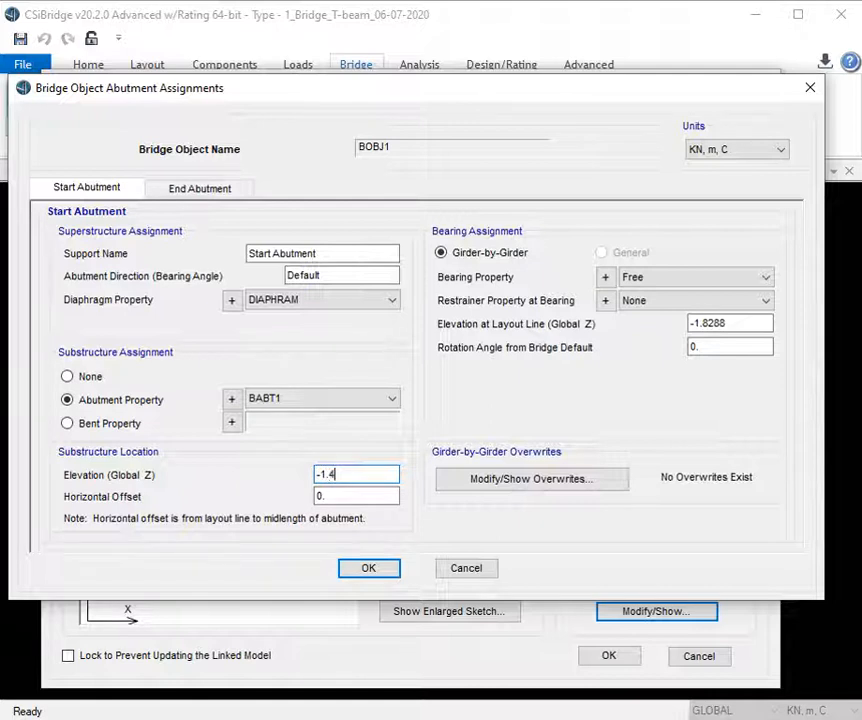
pyautogui.write('-0.3')
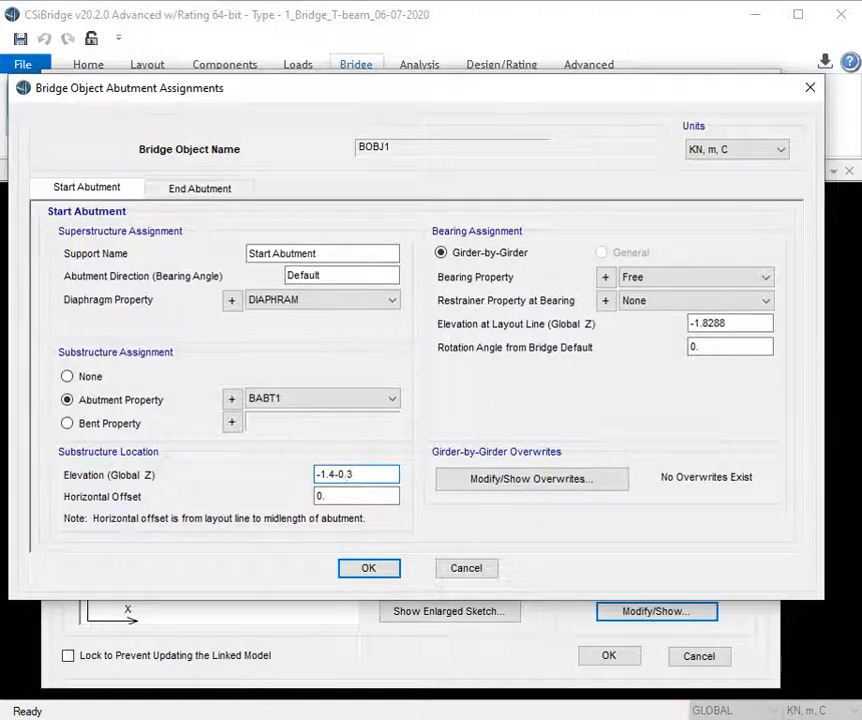
pyautogui.click(360, 499)
pyautogui.click(371, 475)
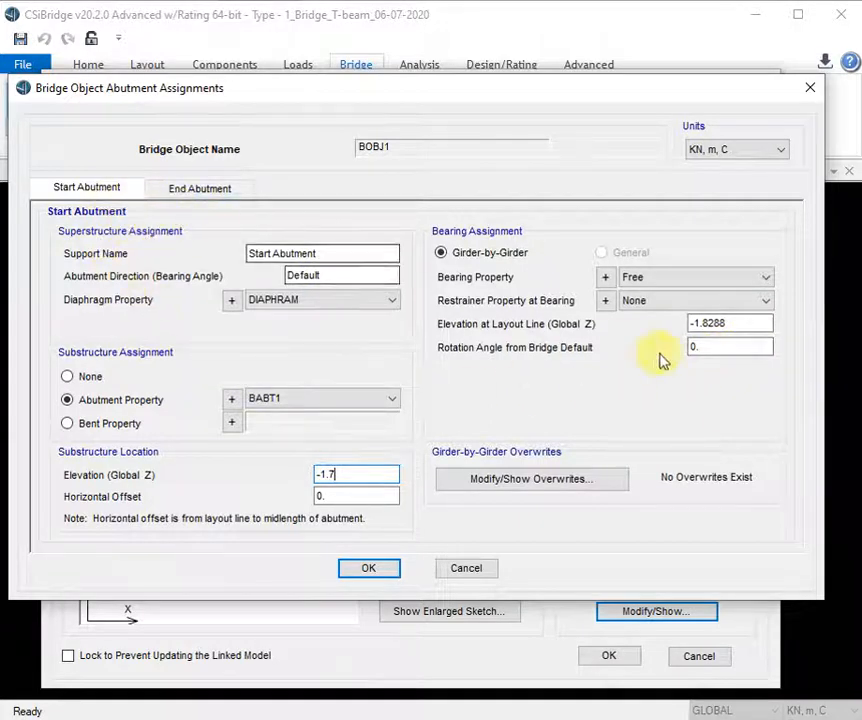
# - Set the start abutment's bearing elevation at the layout line (Global Z) to -1.55 m (-1.4-0.15)
pyautogui.moveTo(737, 323); pyautogui.dragTo(616, 321)
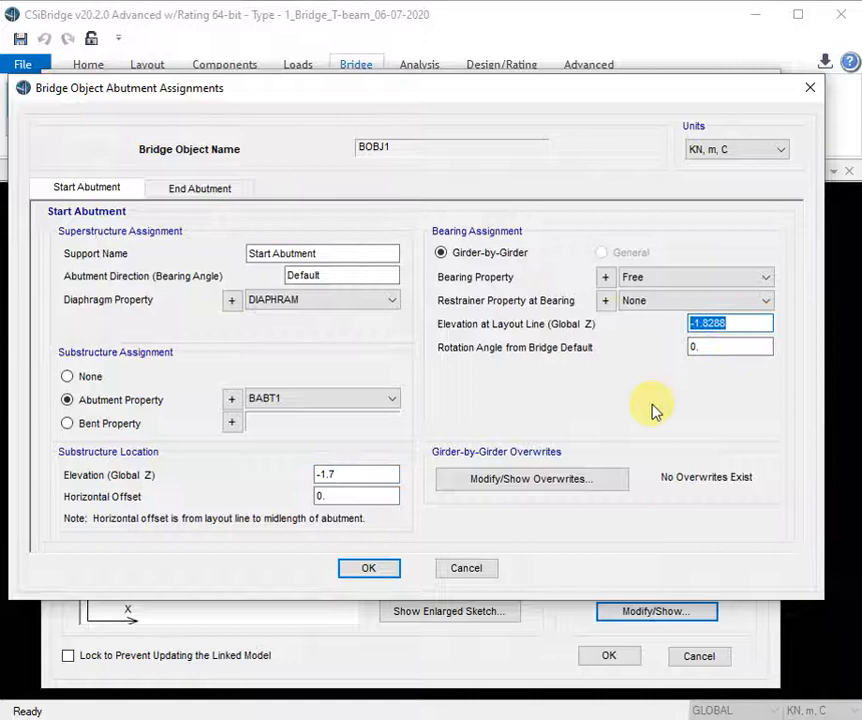
pyautogui.write('-1.4-0.15')
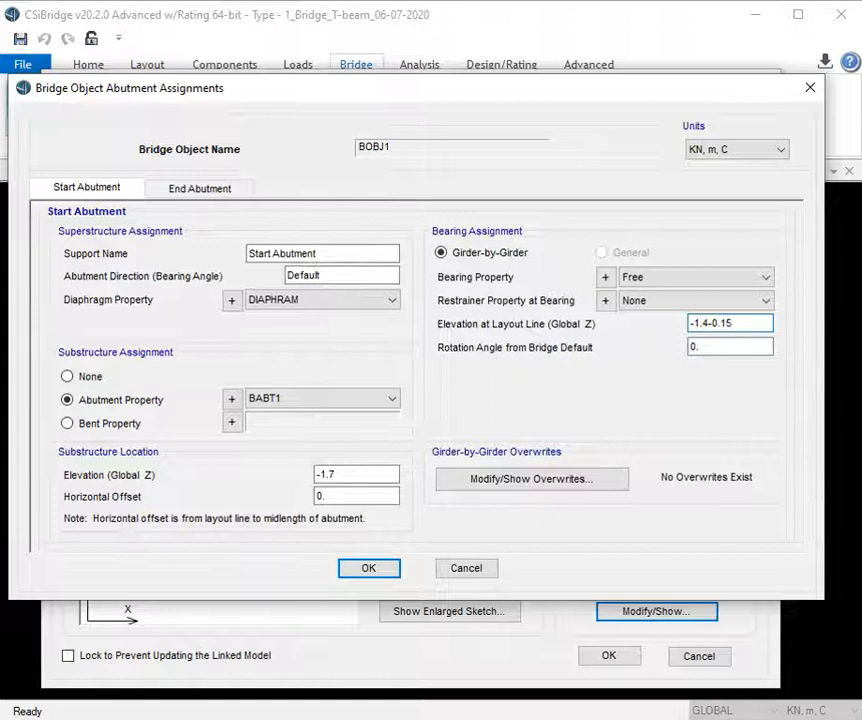
pyautogui.click(749, 346)
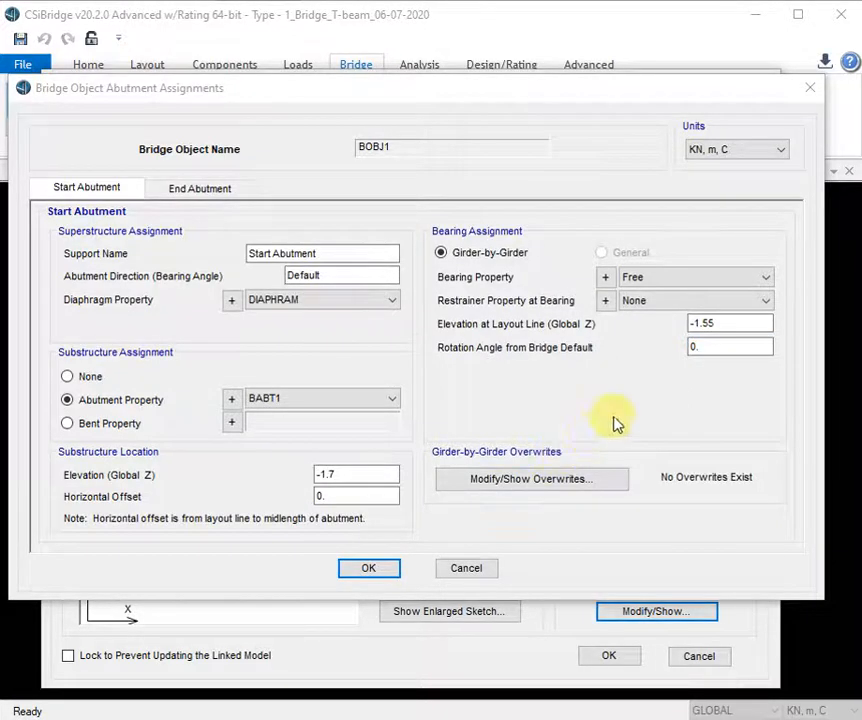
# - Assign the DIAPHRAM diaphragm property to the bridge object's end abutment
pyautogui.click(112, 192)
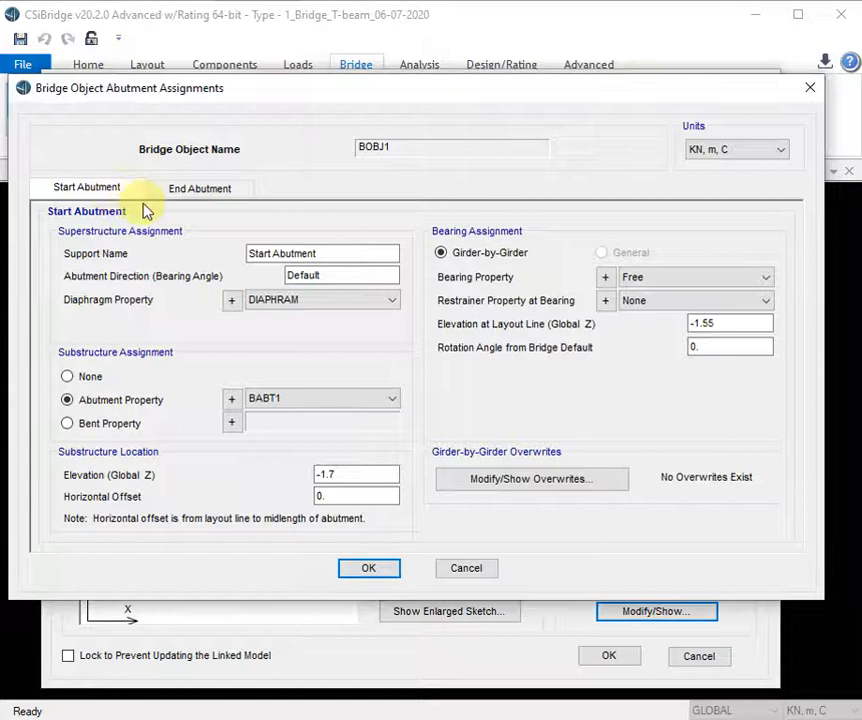
pyautogui.click(202, 189)
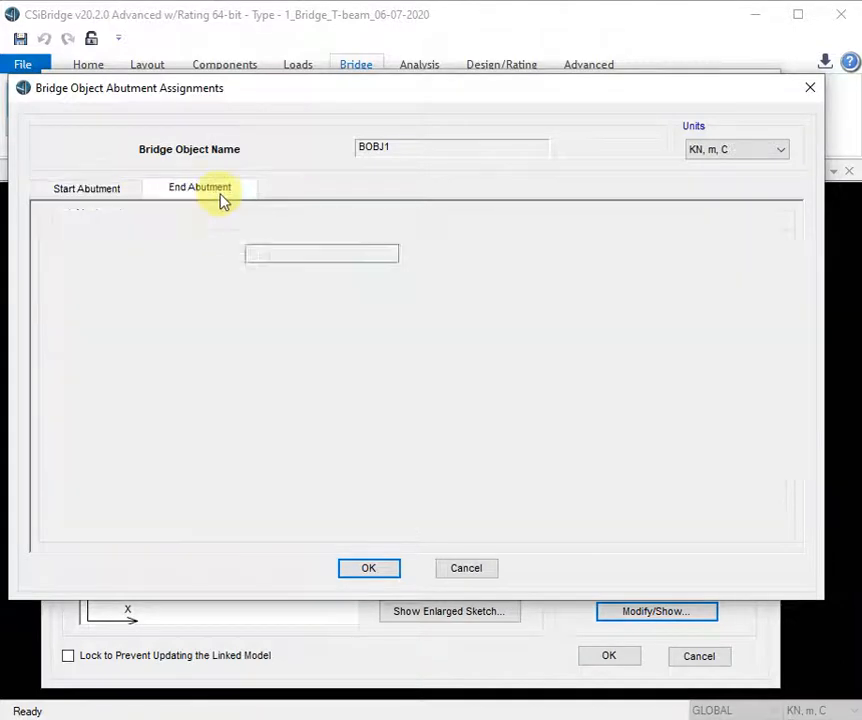
pyautogui.click(310, 301)
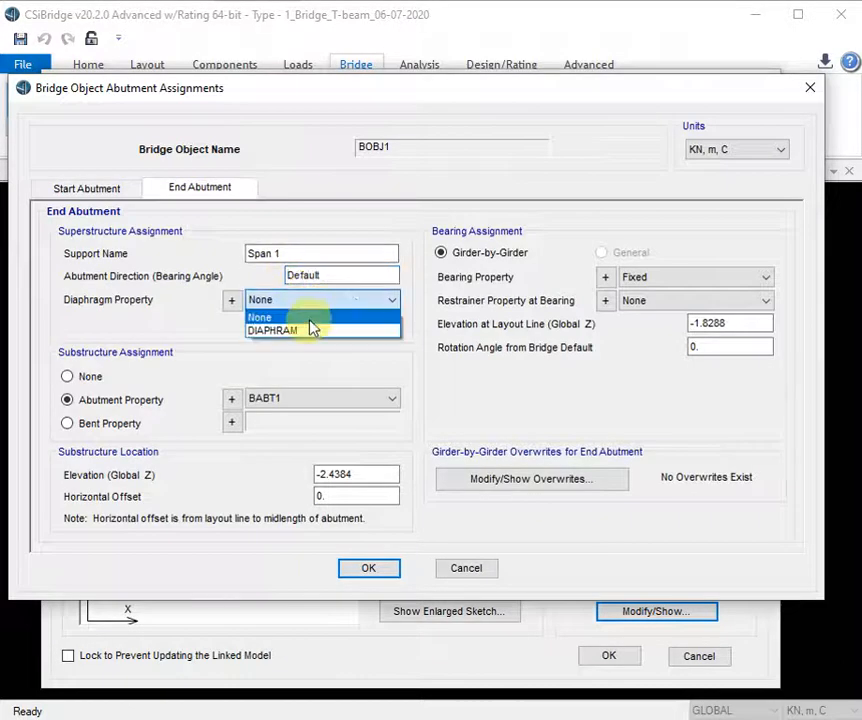
pyautogui.click(310, 331)
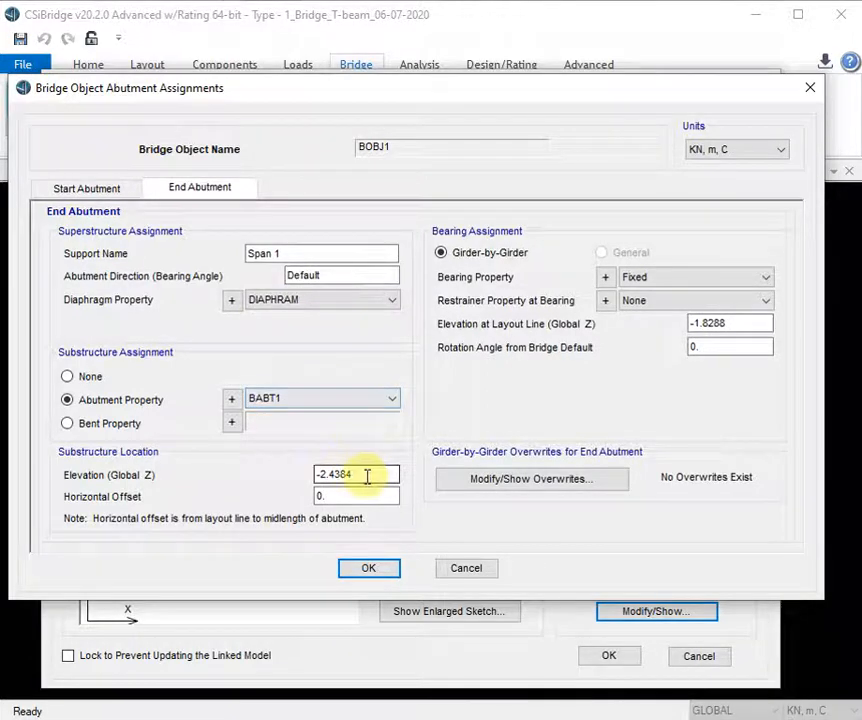
# - Set the end abutment's substructure elevation (Global Z) to -1.7 m (-1.4-0.3)
pyautogui.moveTo(366, 474); pyautogui.dragTo(226, 483)
pyautogui.write('-1.5')
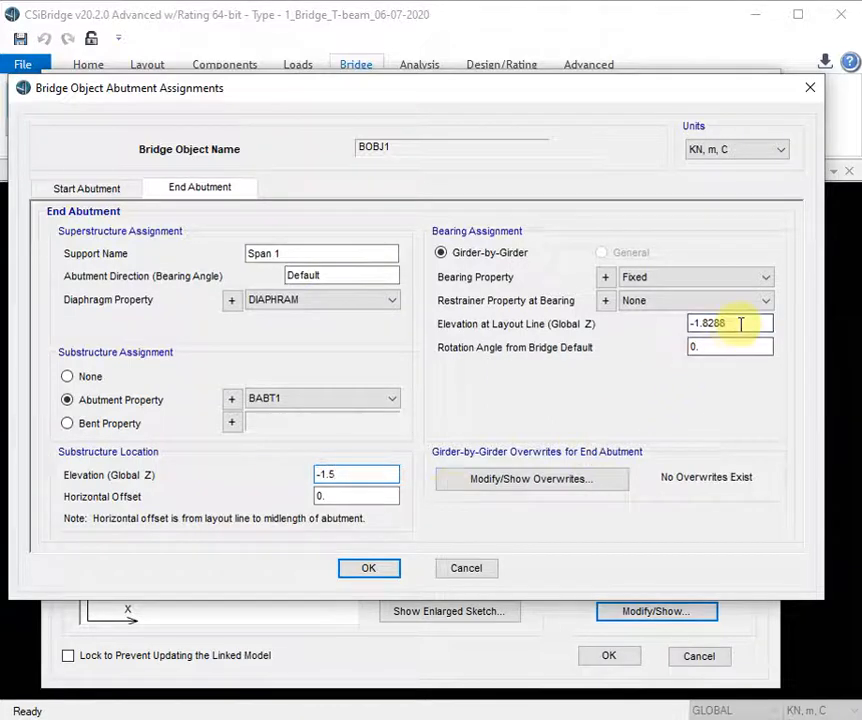
pyautogui.moveTo(365, 474); pyautogui.dragTo(263, 489)
pyautogui.write('-1.4-')
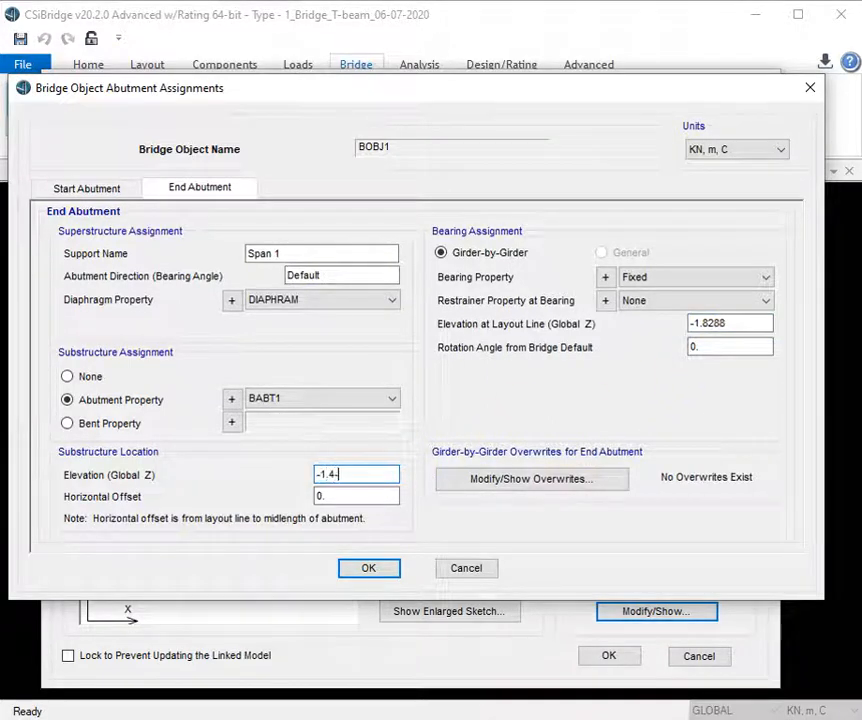
pyautogui.write('0.3')
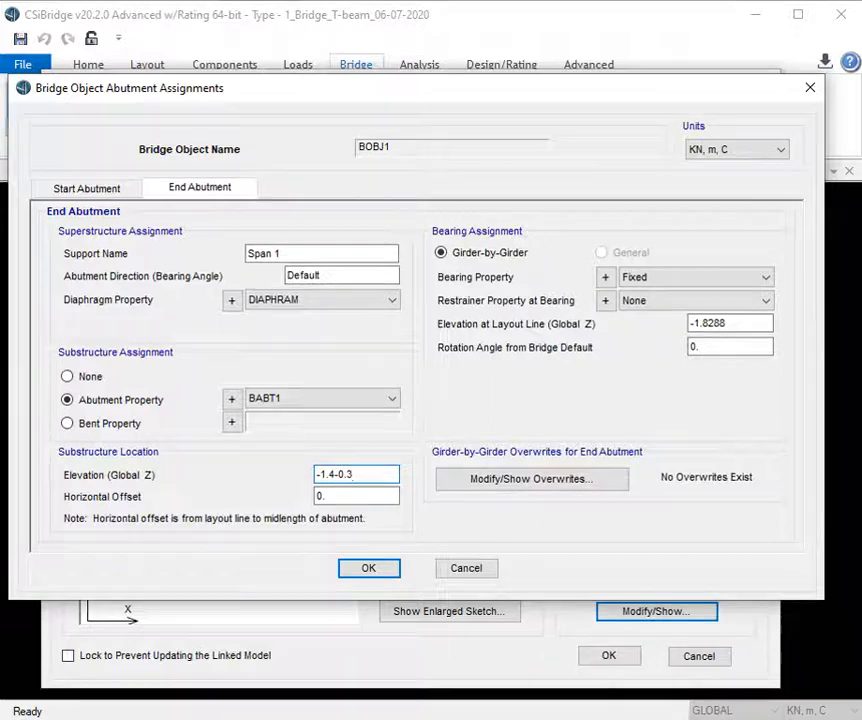
pyautogui.click(365, 496)
# - Set the end abutment's bearing elevation at the layout line to -1.55 m (-1.4-0.15) and accept the abutment assignments
pyautogui.moveTo(760, 332); pyautogui.dragTo(587, 325)
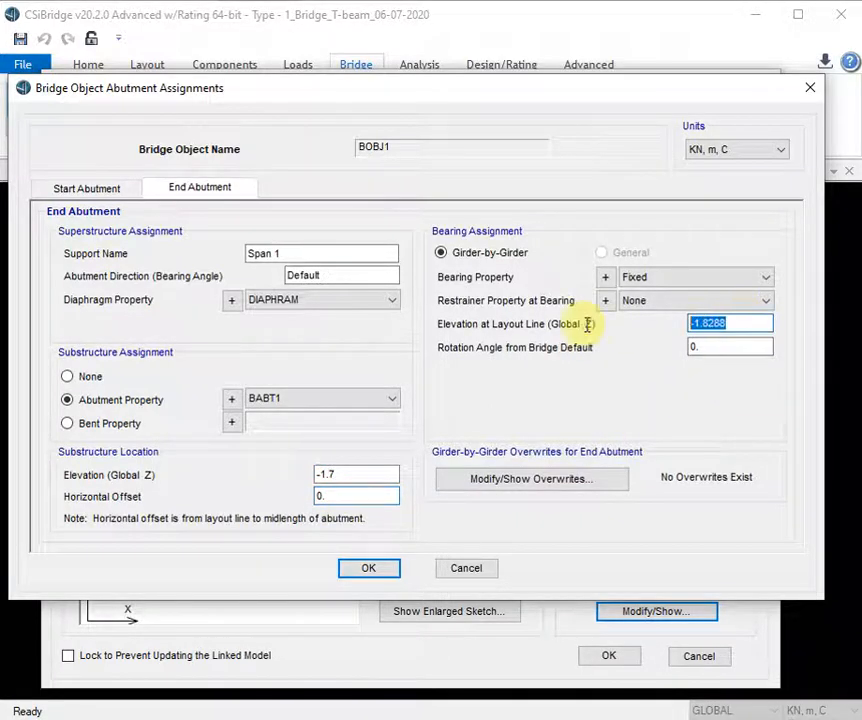
pyautogui.write('-1.4')
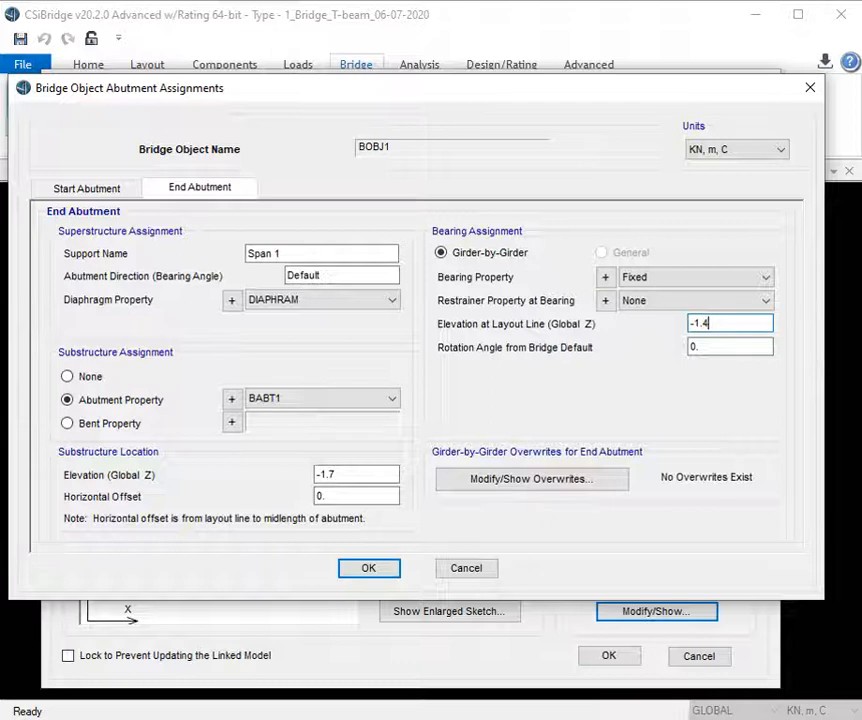
pyautogui.write('-0.15')
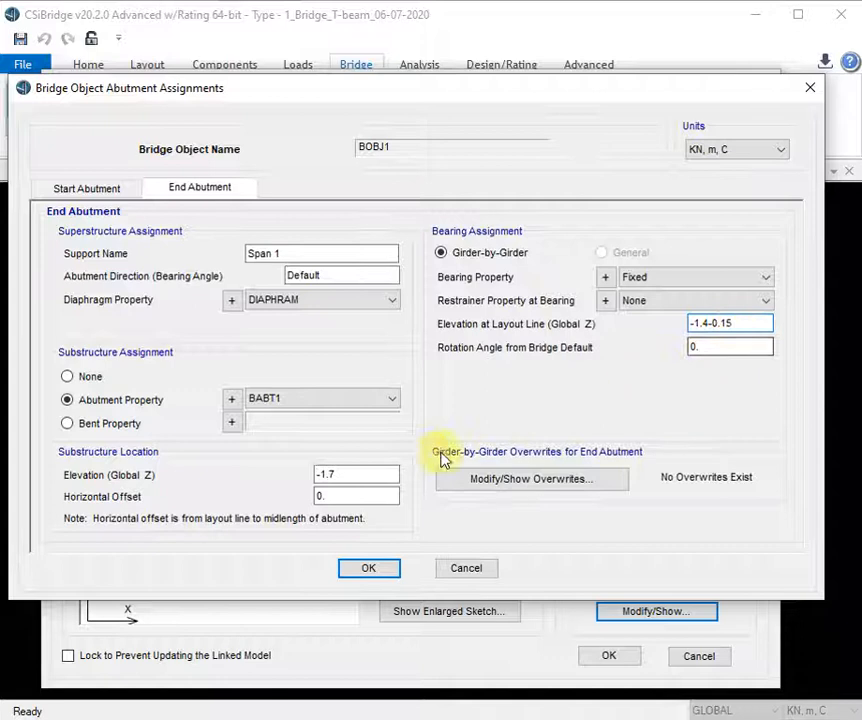
pyautogui.click(354, 474)
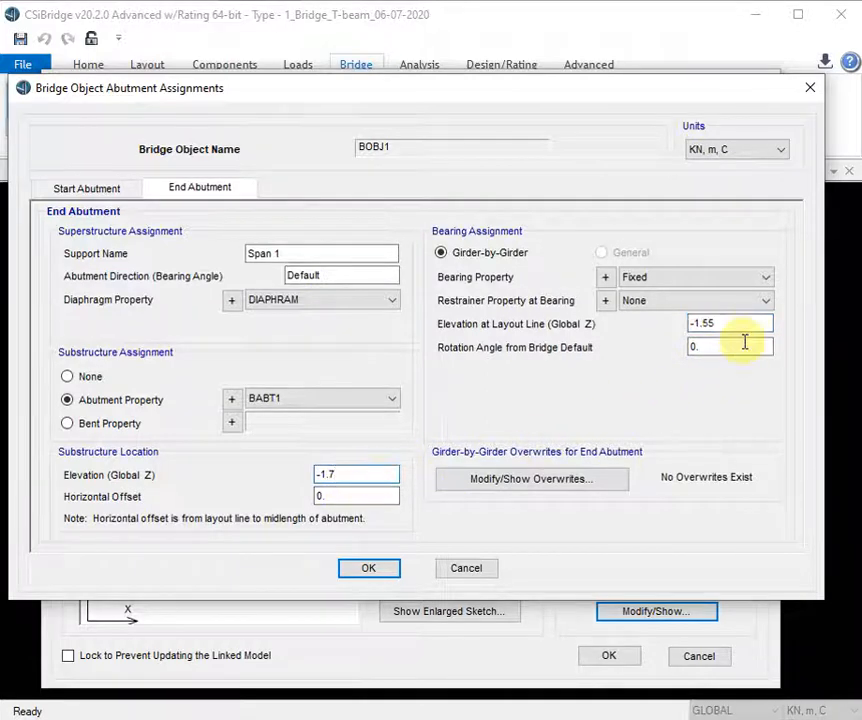
pyautogui.click(88, 190)
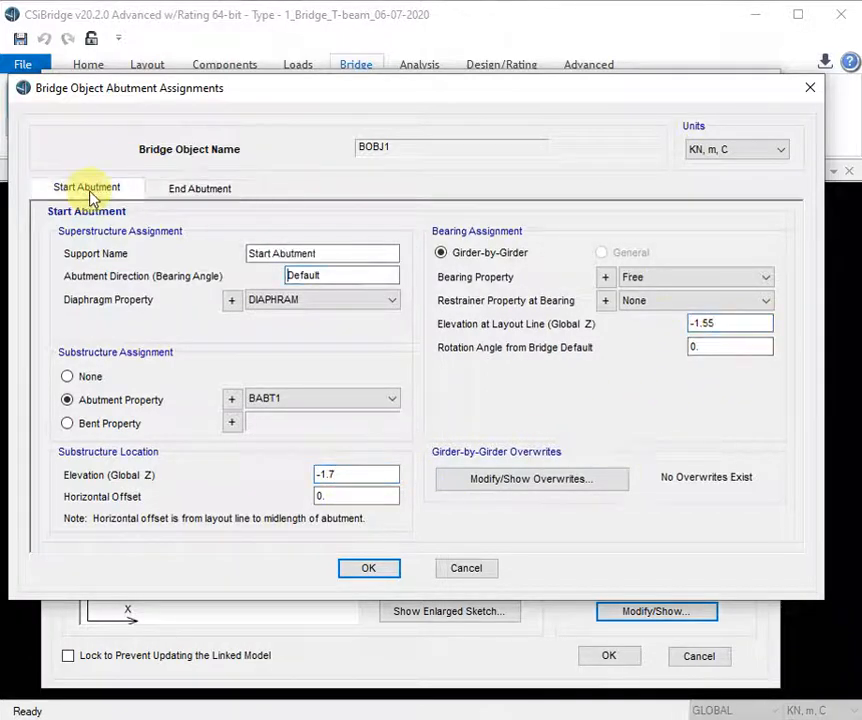
pyautogui.click(190, 190)
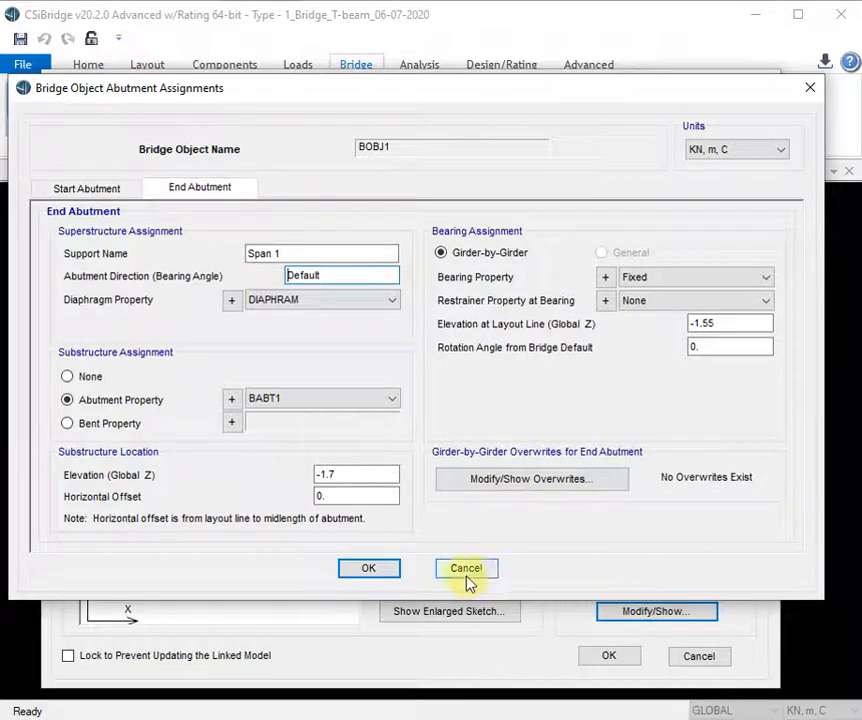
pyautogui.click(388, 569)
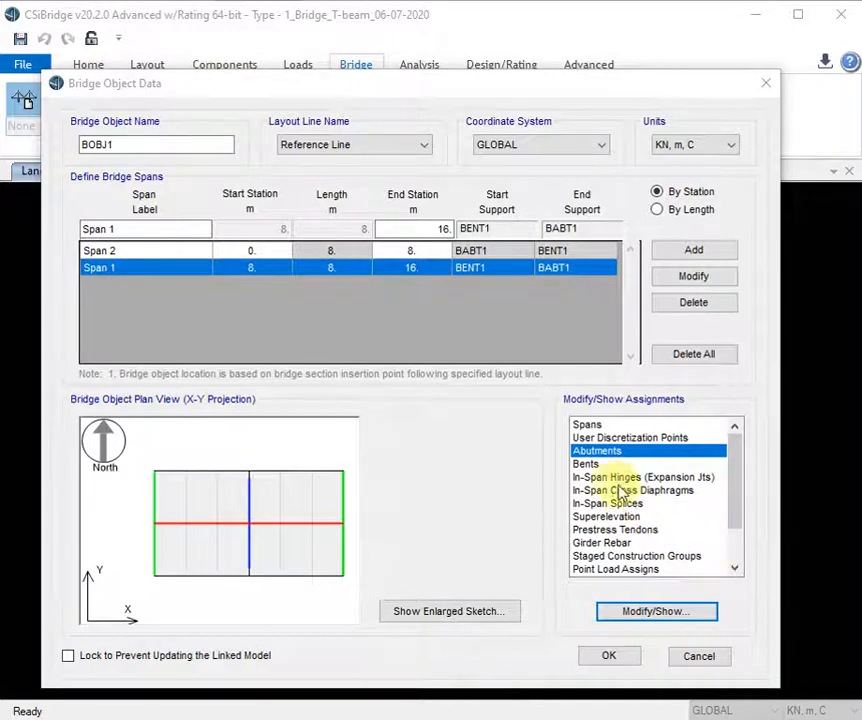
# - In the bridge object's bent assignments, give the bent at the end of Span 2 the DIAPHRAM diaphragm property
pyautogui.click(592, 465)
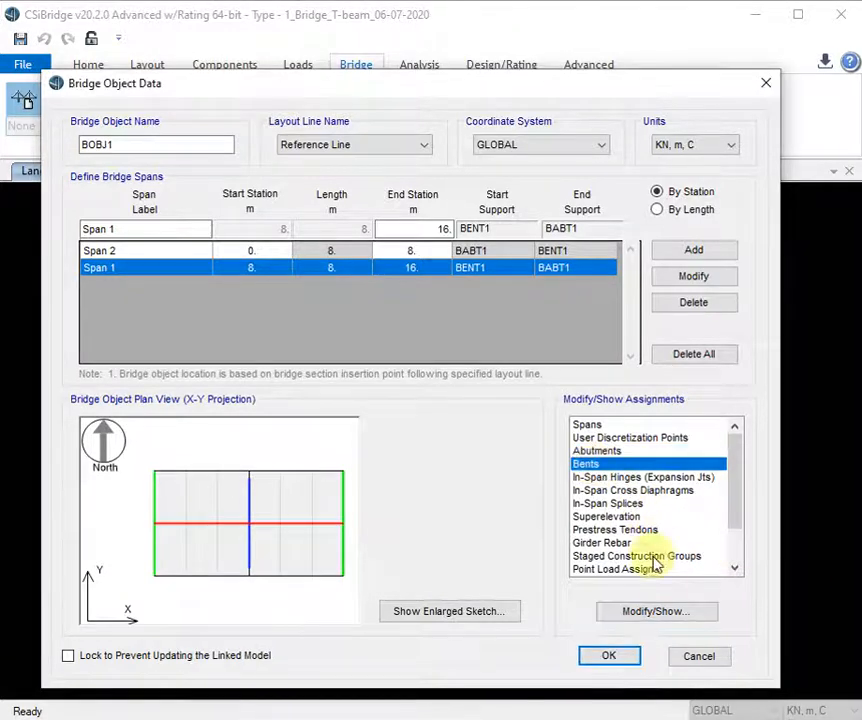
pyautogui.click(662, 612)
pyautogui.moveTo(531, 46); pyautogui.dragTo(318, 73)
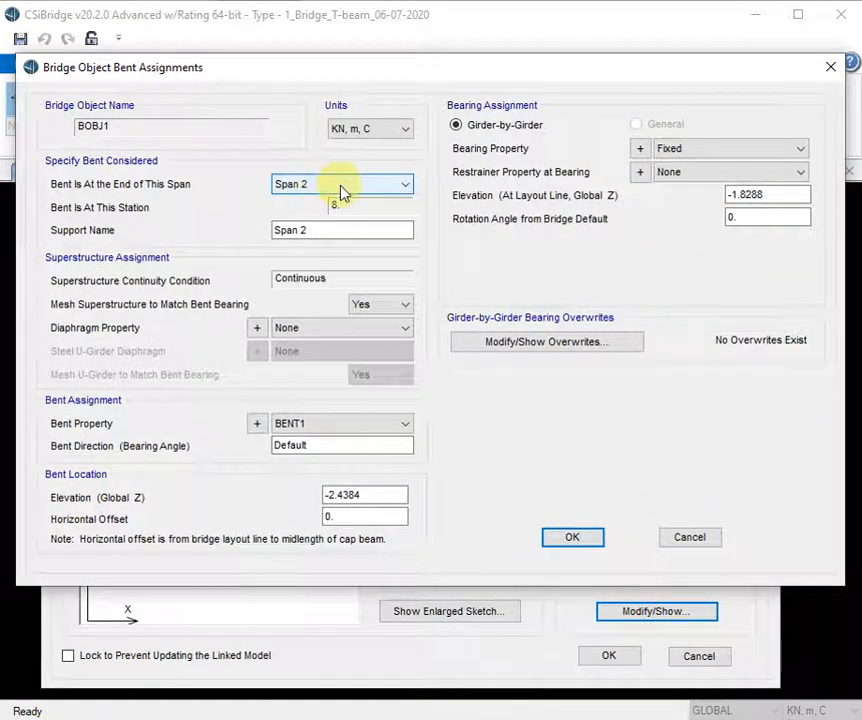
pyautogui.click(340, 190)
pyautogui.click(342, 190)
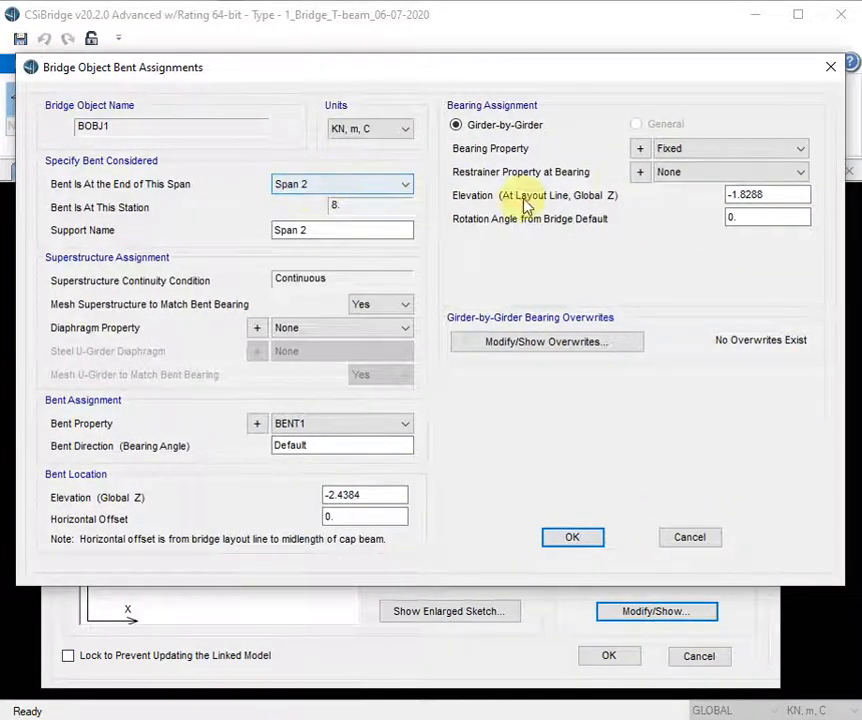
pyautogui.click(370, 328)
pyautogui.click(346, 357)
# - Set the bent's location elevation (Global Z) to -1.7 m (-1.4-0.3)
pyautogui.moveTo(368, 502); pyautogui.dragTo(258, 498)
pyautogui.write('-1.4-0.3')
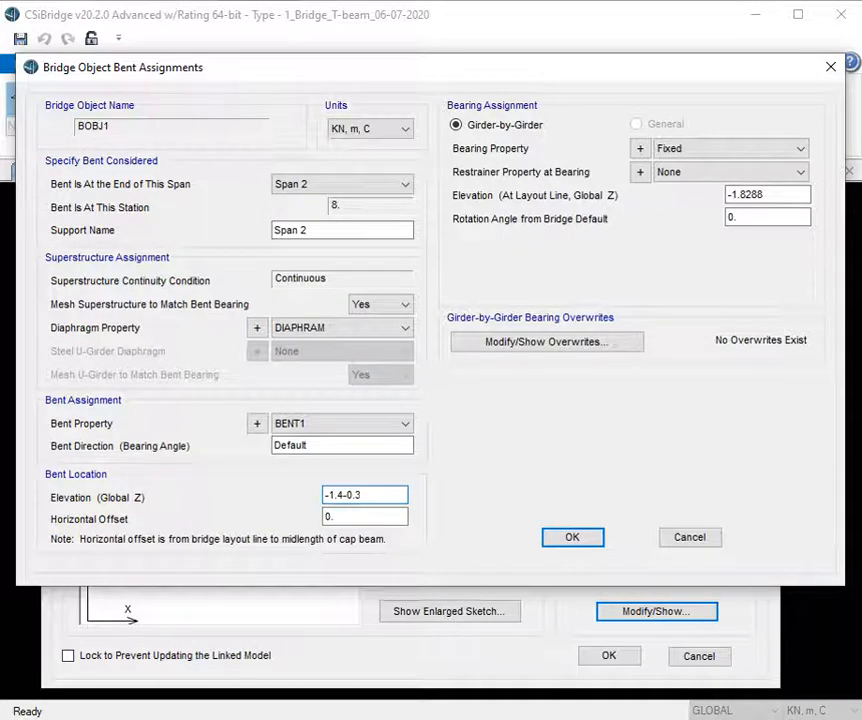
pyautogui.click(370, 514)
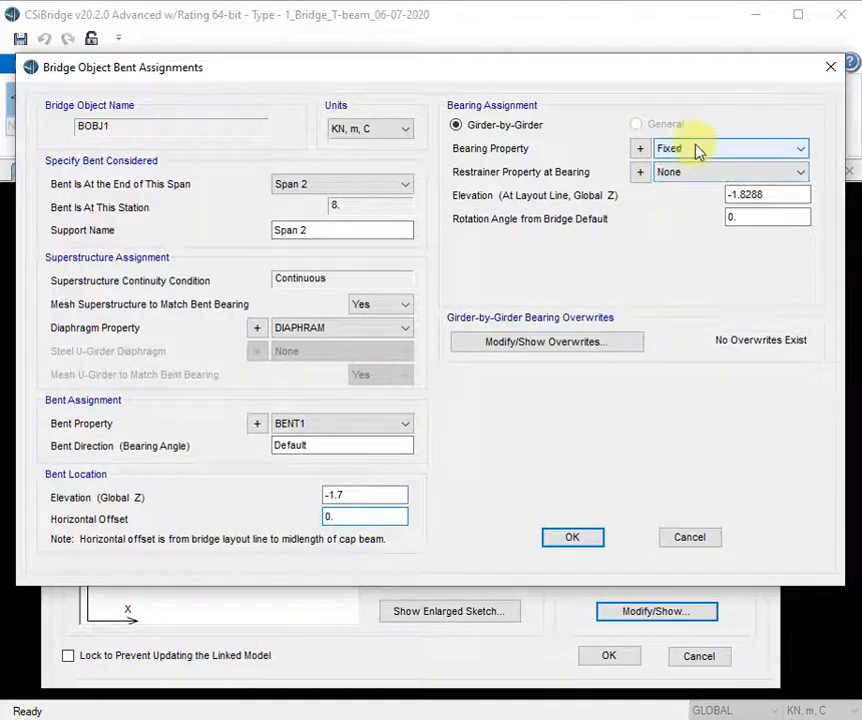
# - Set the bent's bearing elevation at the layout line to -1.55 m (-1.4-0.15) and accept the bent assignments
pyautogui.click(745, 193)
pyautogui.hotkey('shift', 'Home')
pyautogui.write('-')
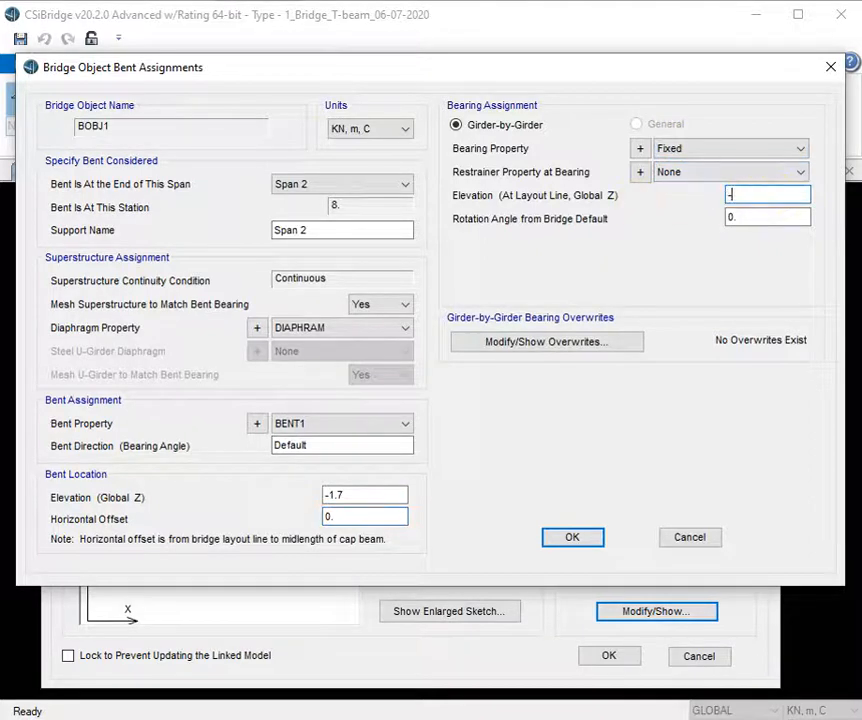
pyautogui.write('1.4-0.15')
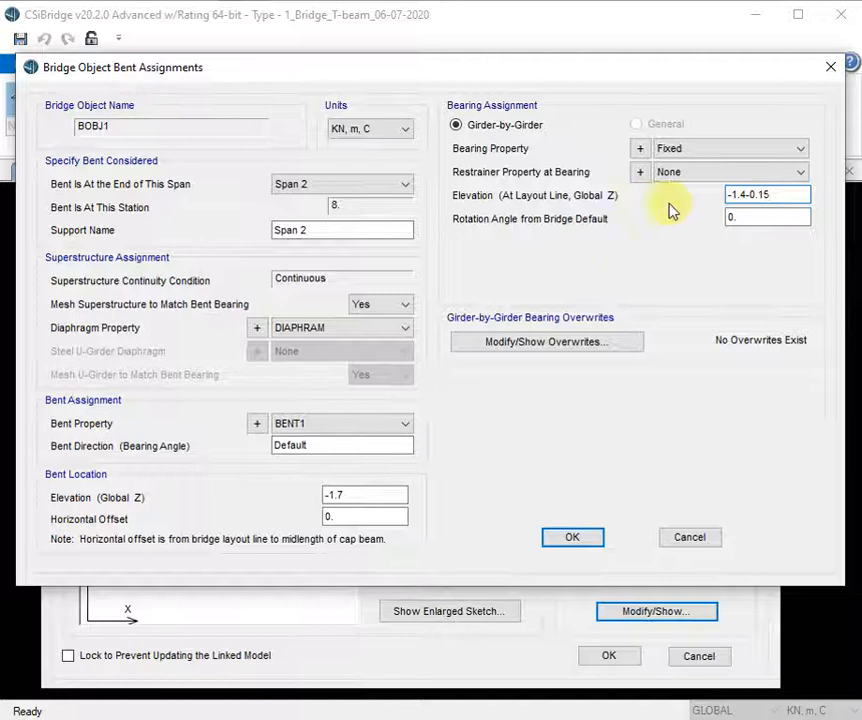
pyautogui.click(766, 217)
pyautogui.click(580, 543)
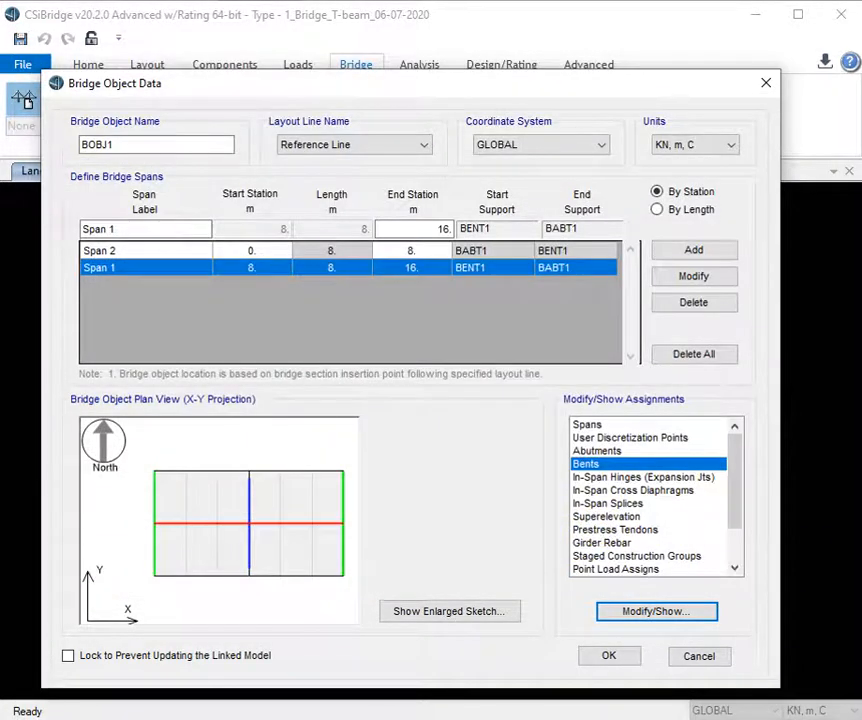
# - Add an in-span cross diaphragm to Span 1 with the DIAPHRAM property, in all spaces, at a distance of 4 m
pyautogui.click(632, 490)
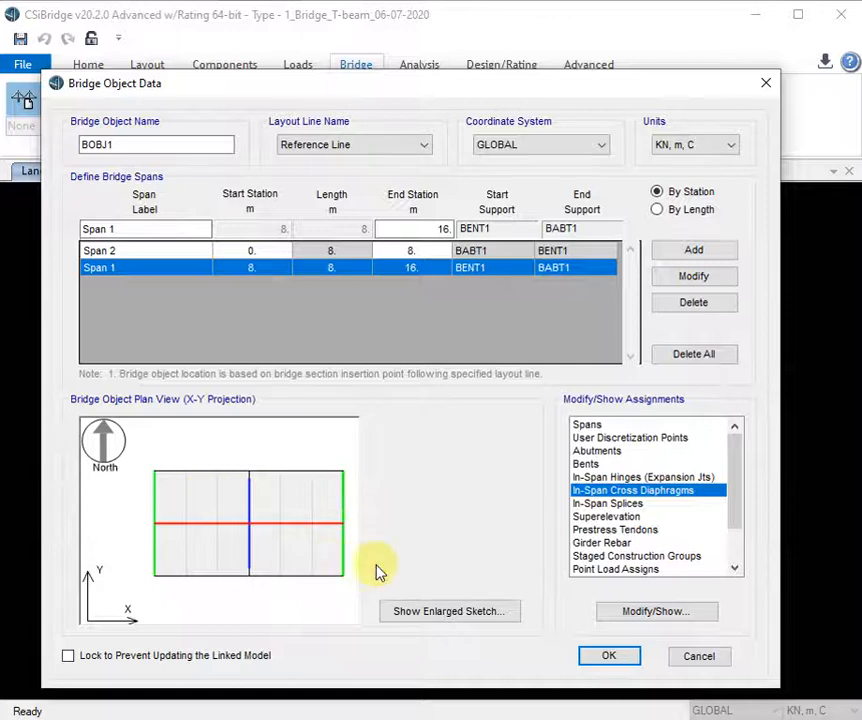
pyautogui.click(684, 614)
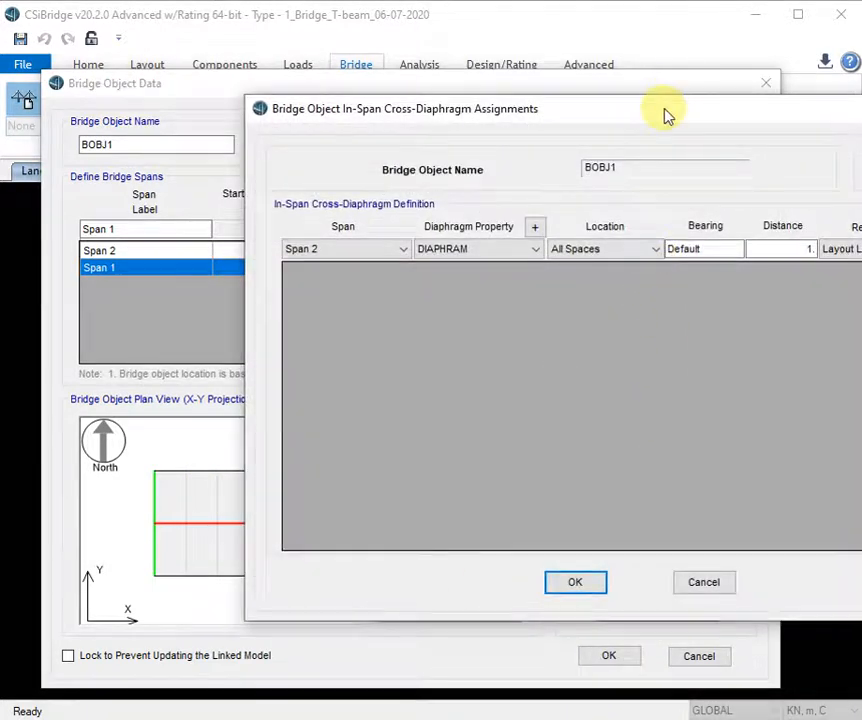
pyautogui.moveTo(668, 108); pyautogui.dragTo(463, 88)
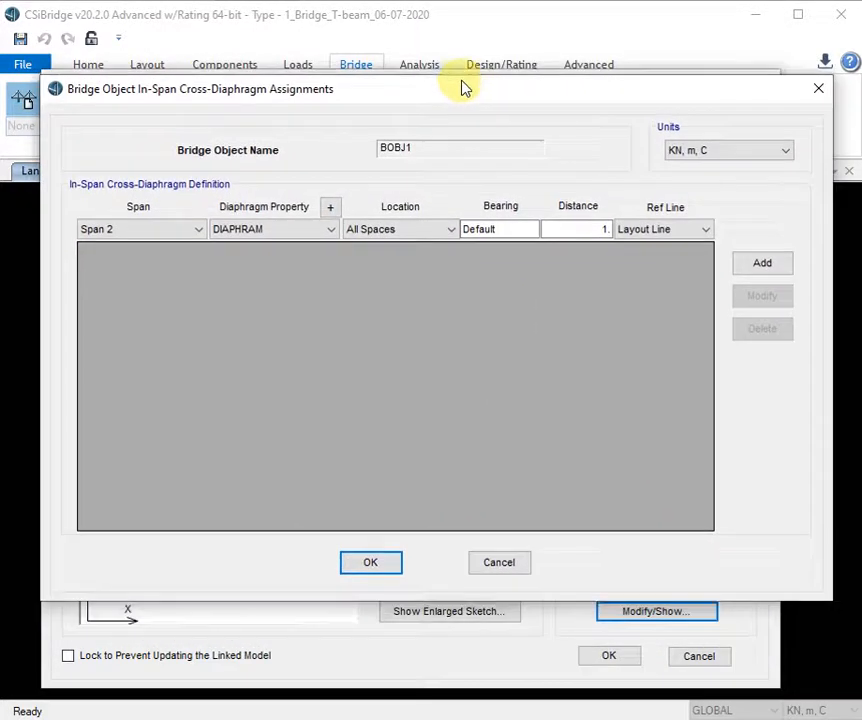
pyautogui.click(172, 234)
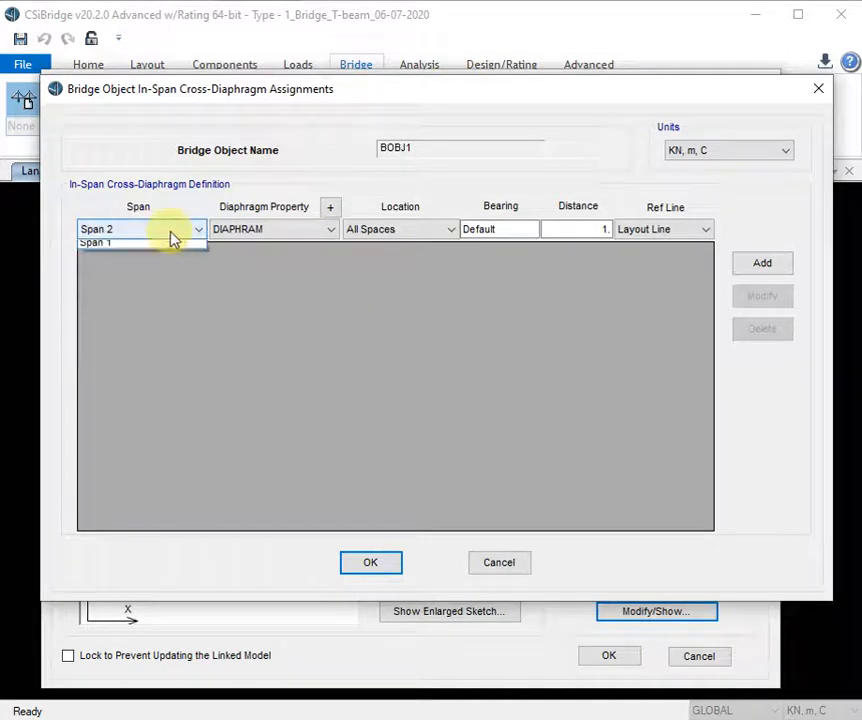
pyautogui.click(163, 261)
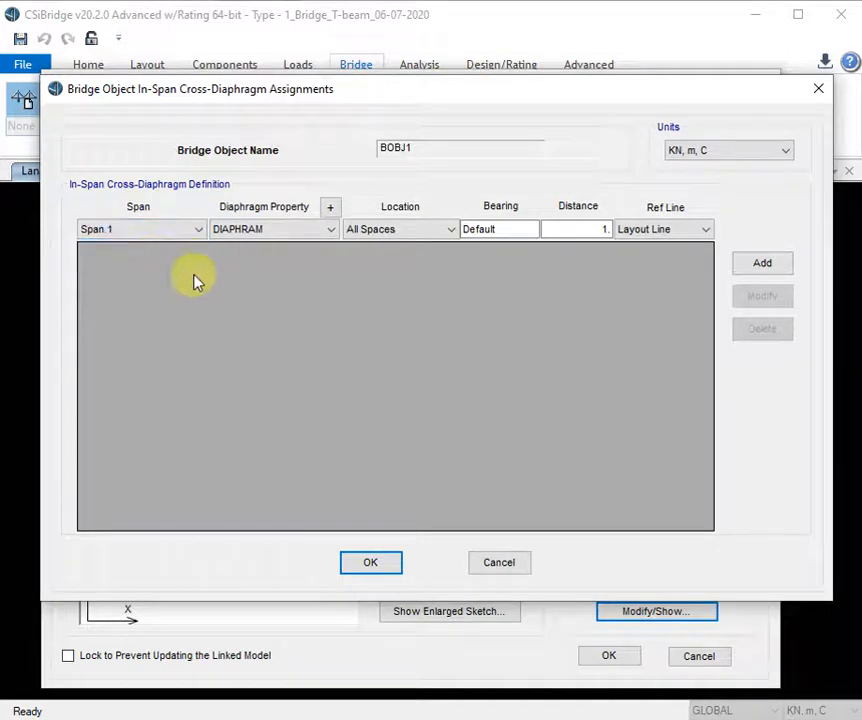
pyautogui.doubleClick(581, 229)
pyautogui.write('4')
pyautogui.press('Tab')
pyautogui.click(778, 266)
# - Add a DIAPHRAM in-span cross diaphragm to Span 2 in all spaces at a distance of 4 m, and accept the assignments
pyautogui.click(188, 230)
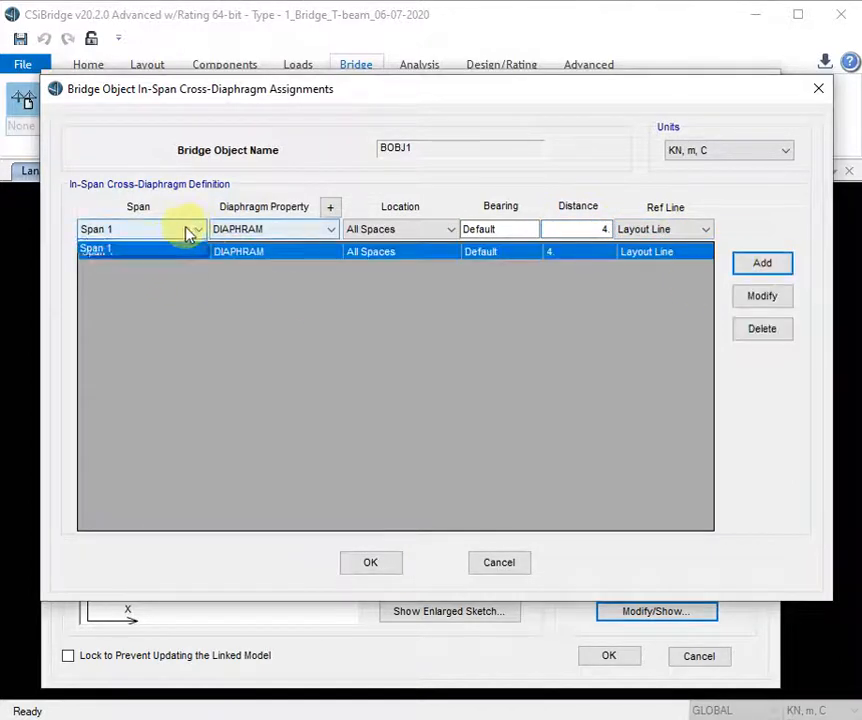
pyautogui.click(136, 248)
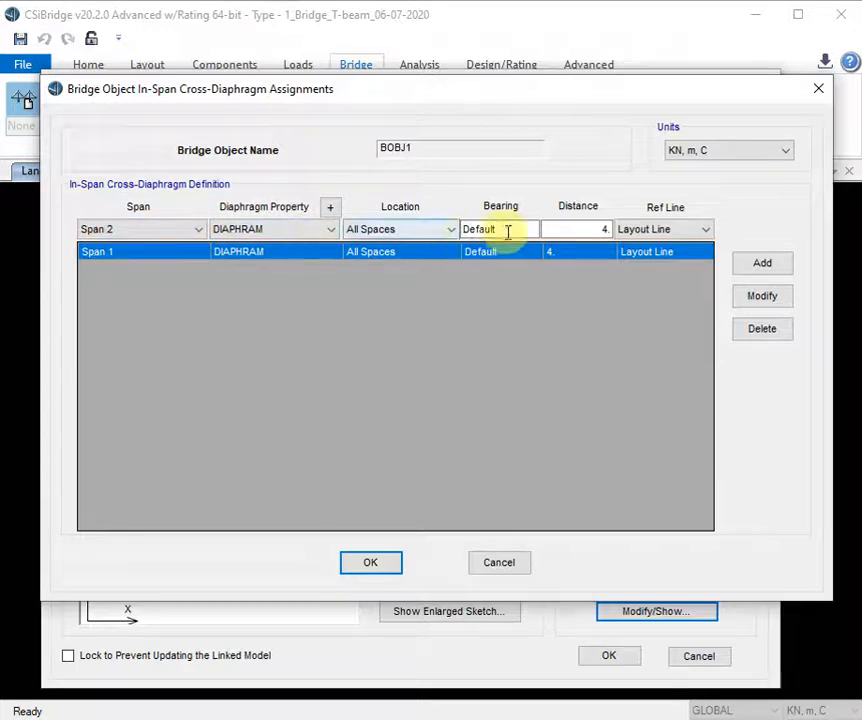
pyautogui.moveTo(580, 232); pyautogui.dragTo(621, 233)
pyautogui.write('4')
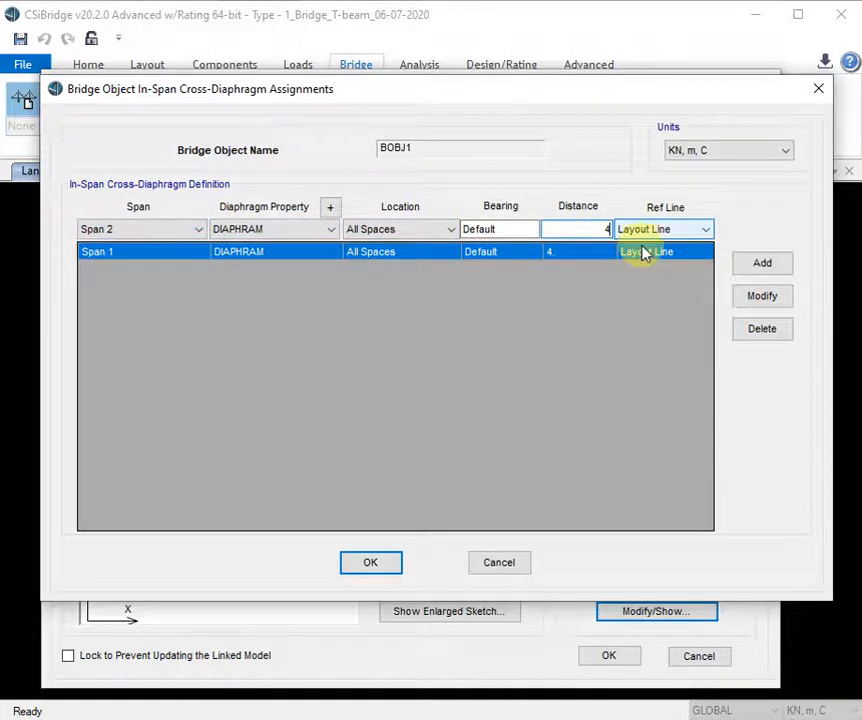
pyautogui.click(780, 270)
pyautogui.click(392, 565)
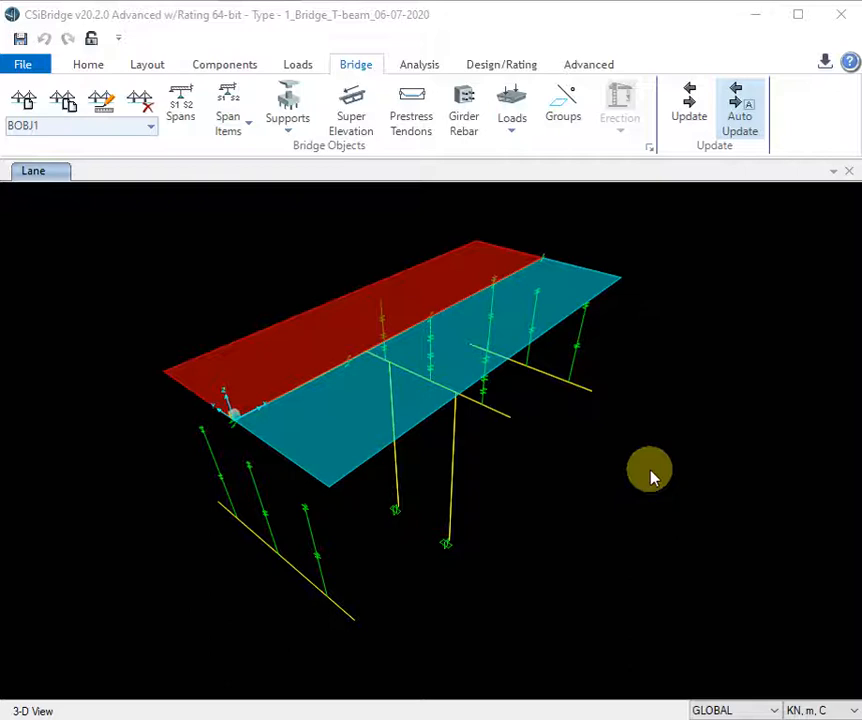
# - Examine the bridge model's deck, abutments, bearings and bent from several angles in the 3-D view
pyautogui.hotkey('ctrl', 'Down')
pyautogui.hotkey('ctrl', 'Down')
pyautogui.hotkey('ctrl', 'Right')
pyautogui.hotkey('ctrl', 'Right')
pyautogui.hotkey('ctrl', 'Right')
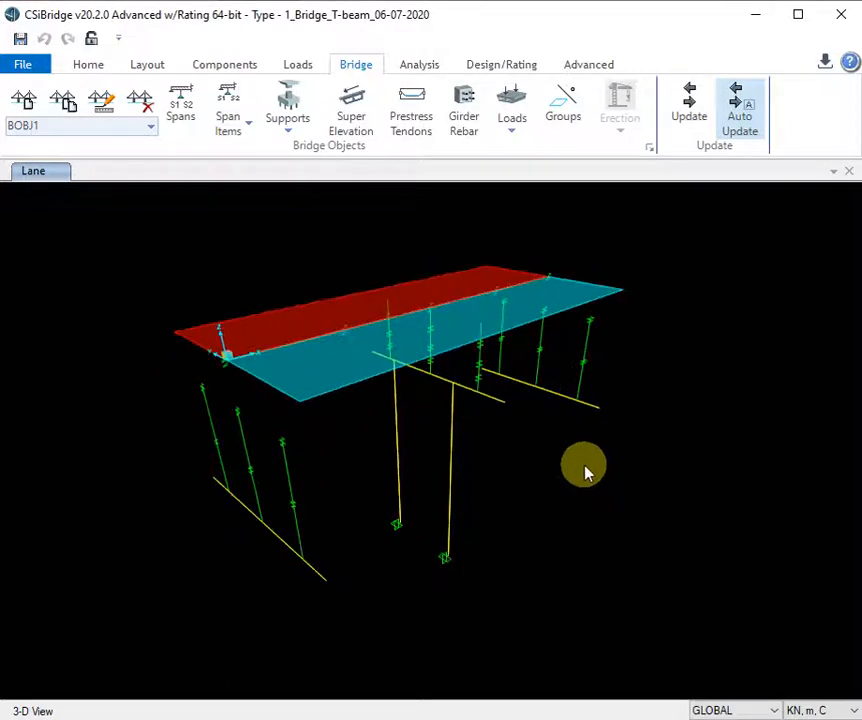
pyautogui.hotkey('ctrl', 'Down')
pyautogui.hotkey('ctrl', 'Down')
pyautogui.hotkey('ctrl', 'Down')
pyautogui.hotkey('ctrl', 'Left')
pyautogui.hotkey('ctrl', 'Right')
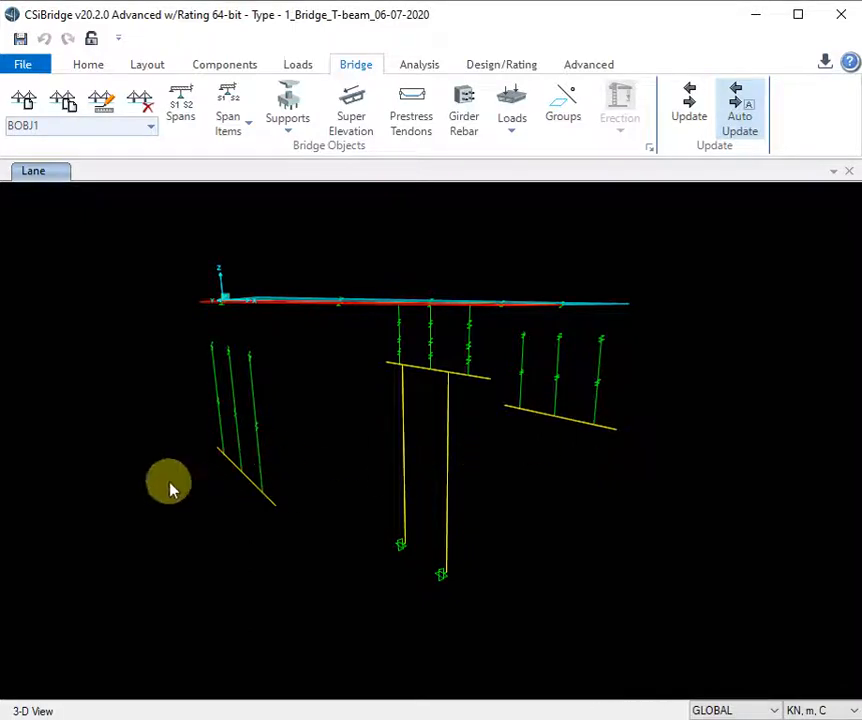
pyautogui.press('Up')
pyautogui.press('Up')
pyautogui.press('Up')
pyautogui.press('Up')
pyautogui.press('Up')
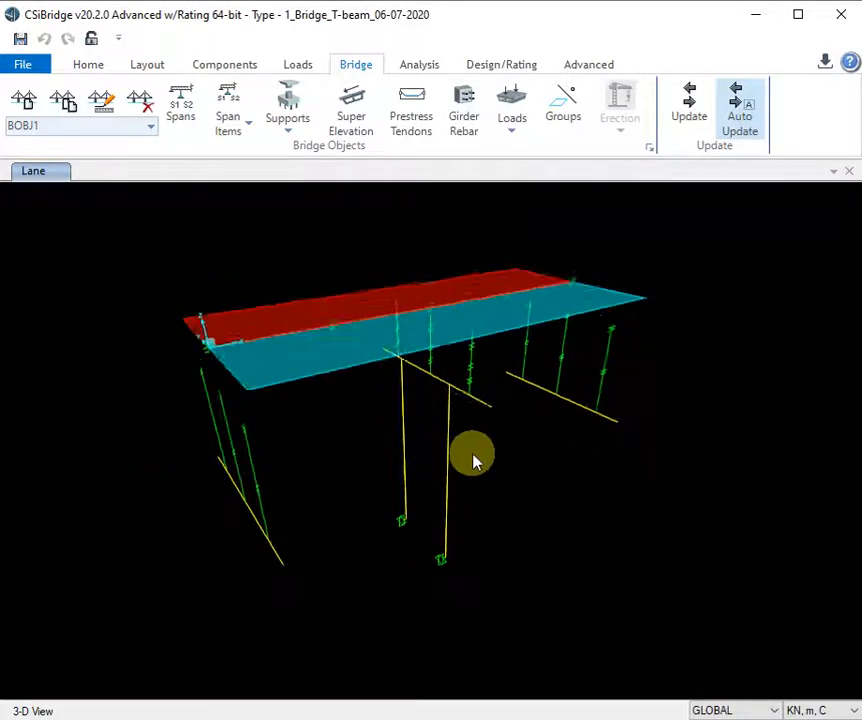
pyautogui.press('Up')
pyautogui.press('Up')
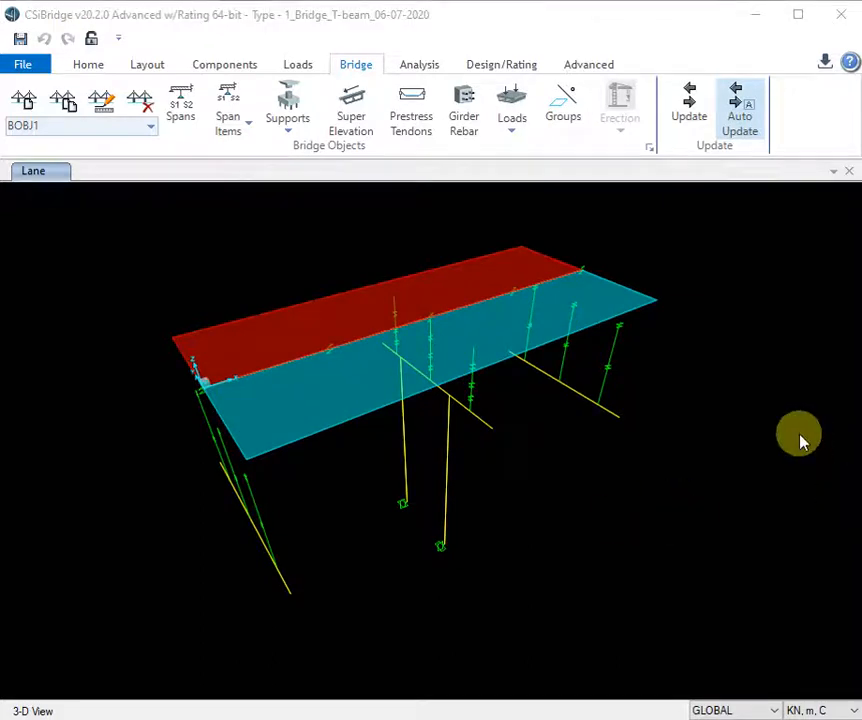
# - Set the BOBJ1 structural model update to an area object model with a preferred maximum submesh size of 1.5 m
pyautogui.click(689, 112)
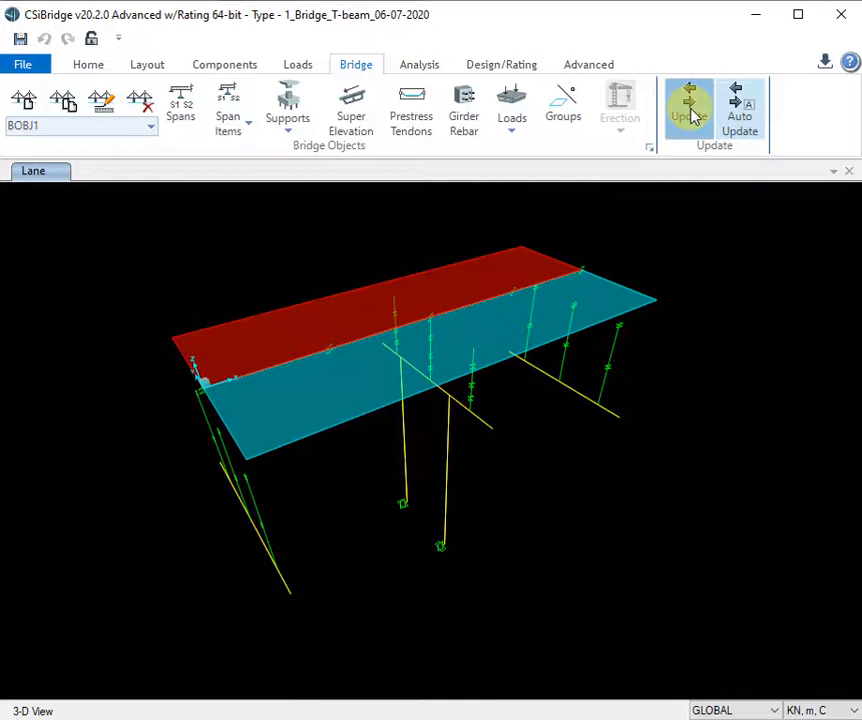
pyautogui.moveTo(664, 215); pyautogui.dragTo(436, 203)
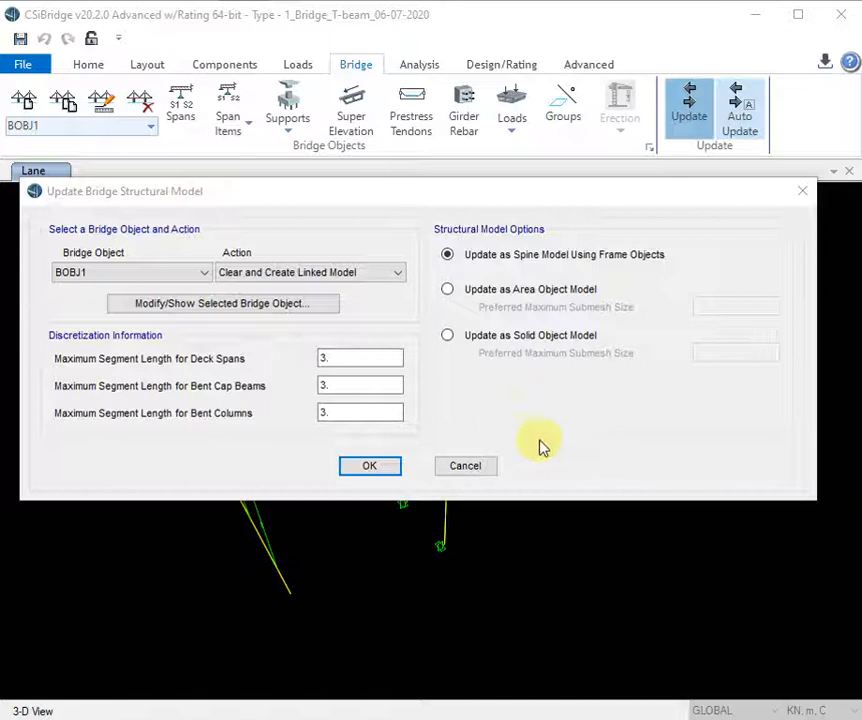
pyautogui.click(572, 424)
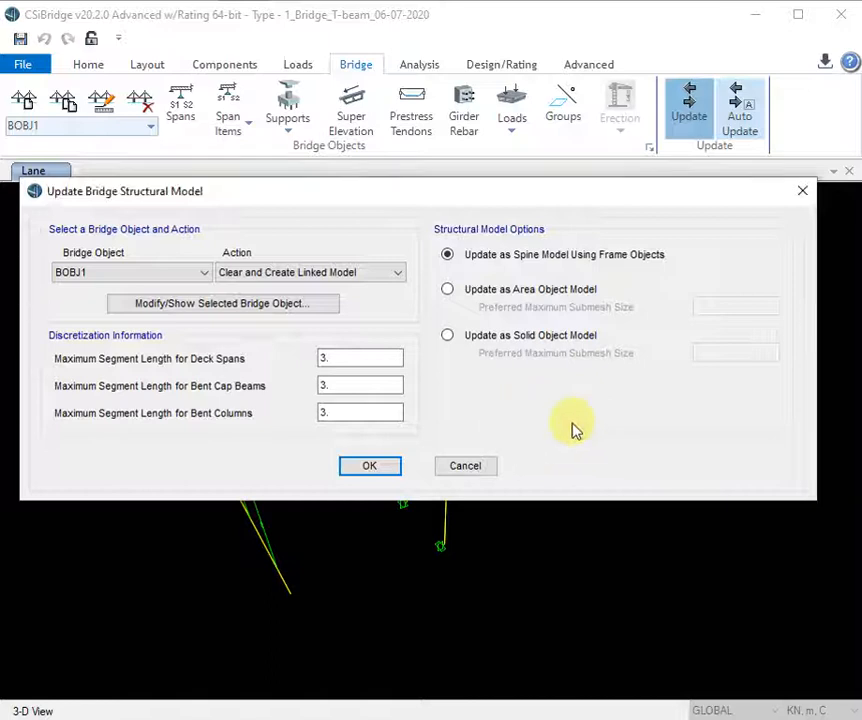
pyautogui.click(510, 292)
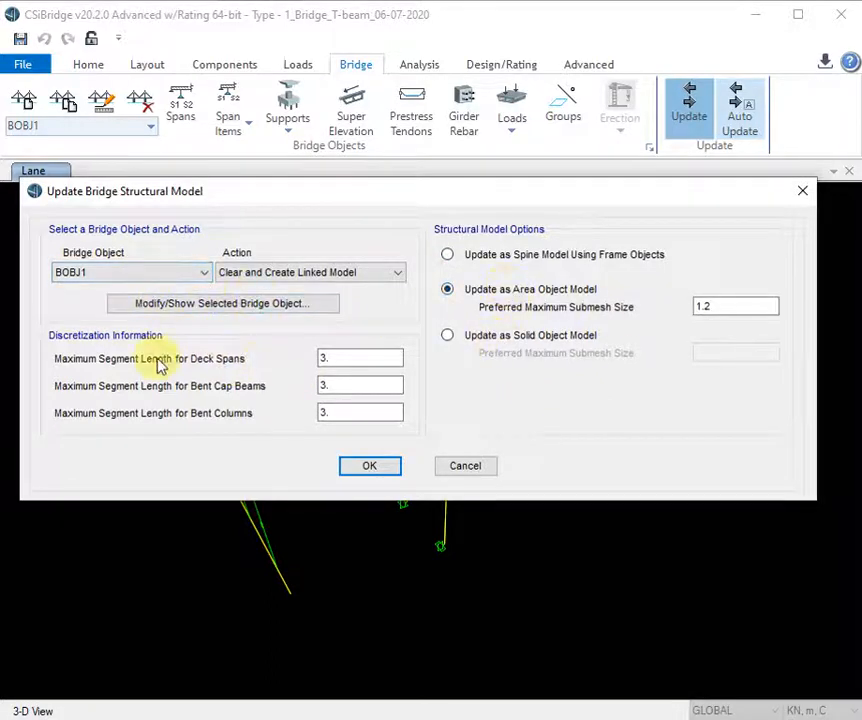
pyautogui.click(722, 310)
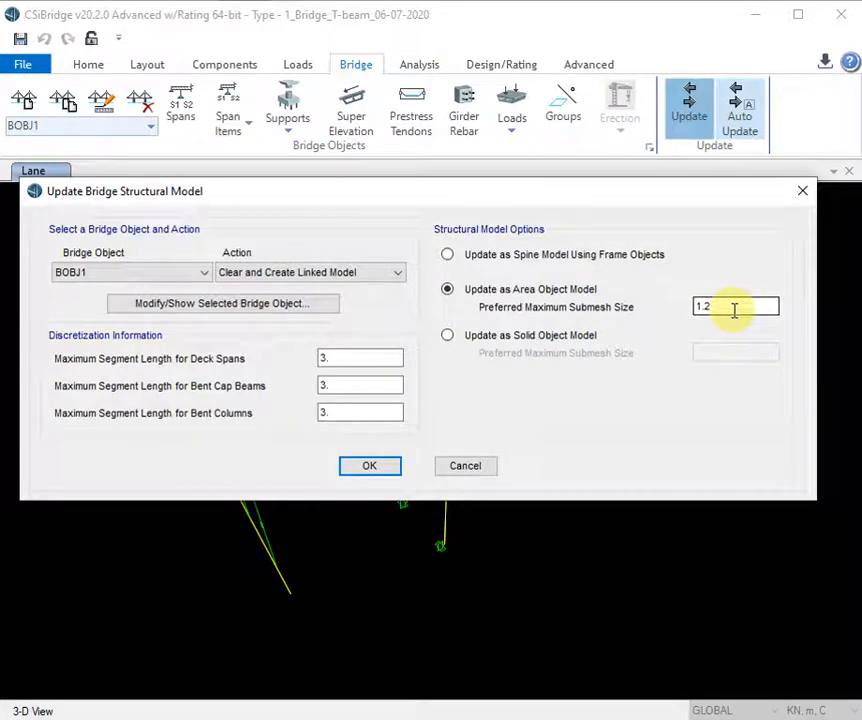
pyautogui.doubleClick(728, 309)
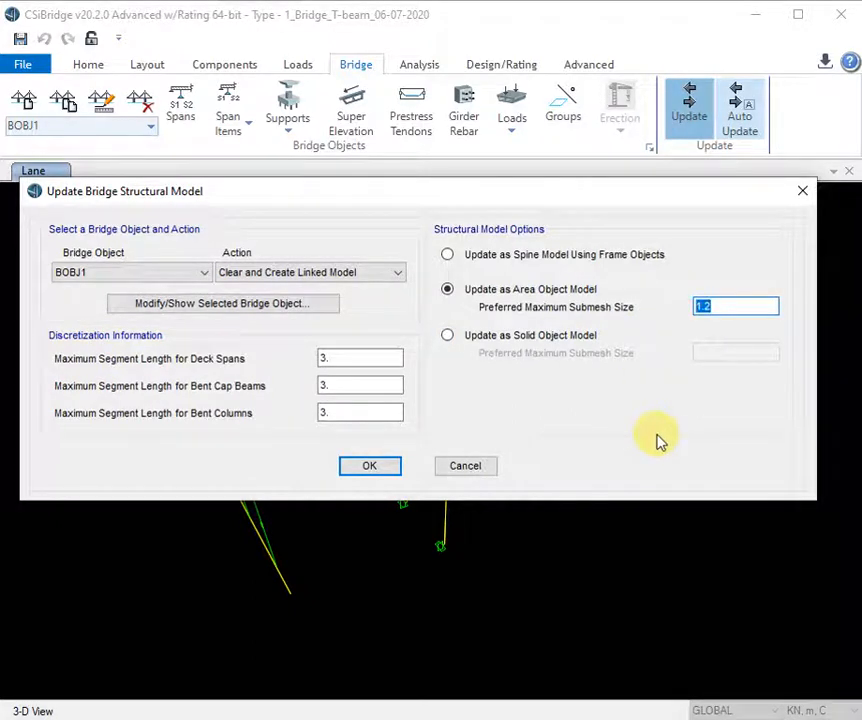
pyautogui.write('1')
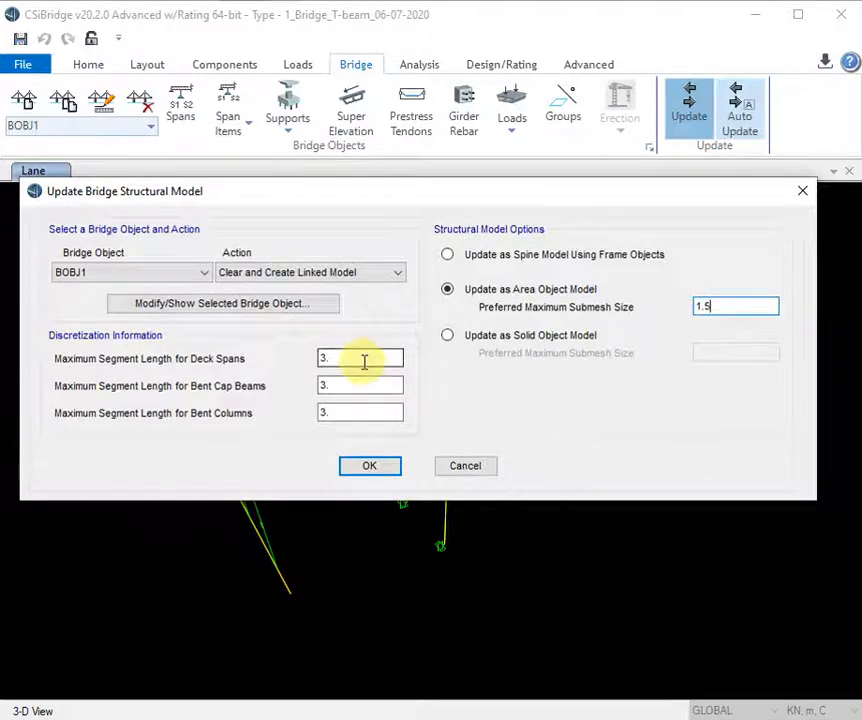
# - Set the maximum segment length for deck spans to 2 m and update the linked bridge model
pyautogui.moveTo(362, 362); pyautogui.dragTo(287, 370)
pyautogui.write('2')
pyautogui.click(358, 466)
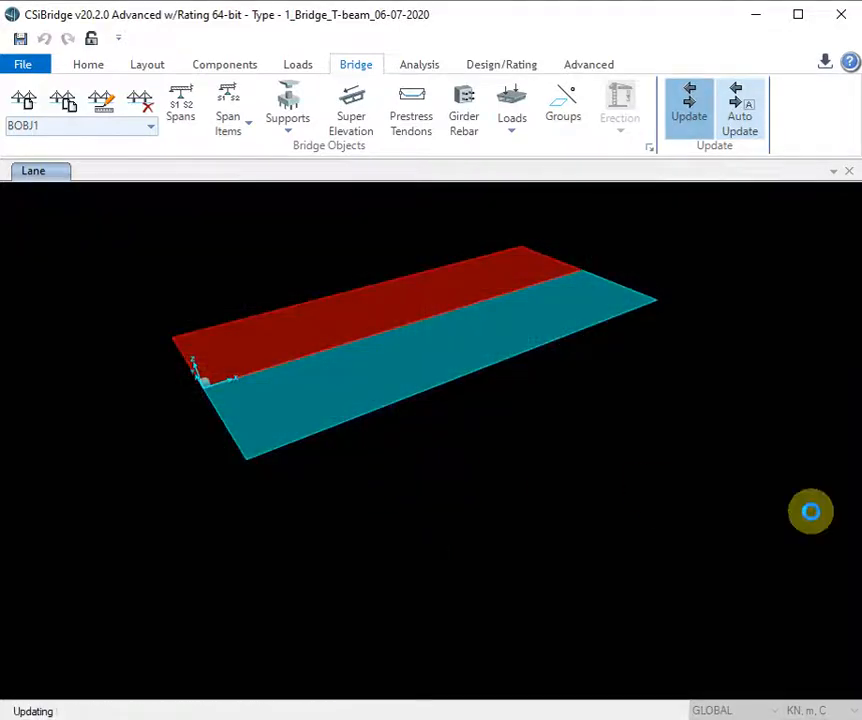
# - Display the bridge model in the Extrude view type with filled objects
pyautogui.scroll(3, 418, 431)
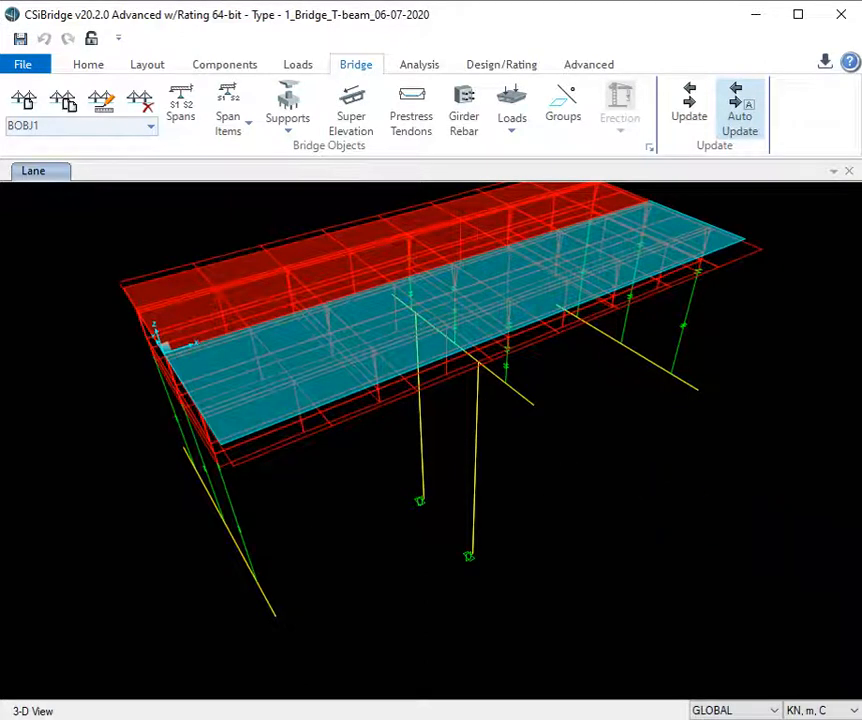
pyautogui.moveTo(730, 488); pyautogui.dragTo(630, 530, button='middle')
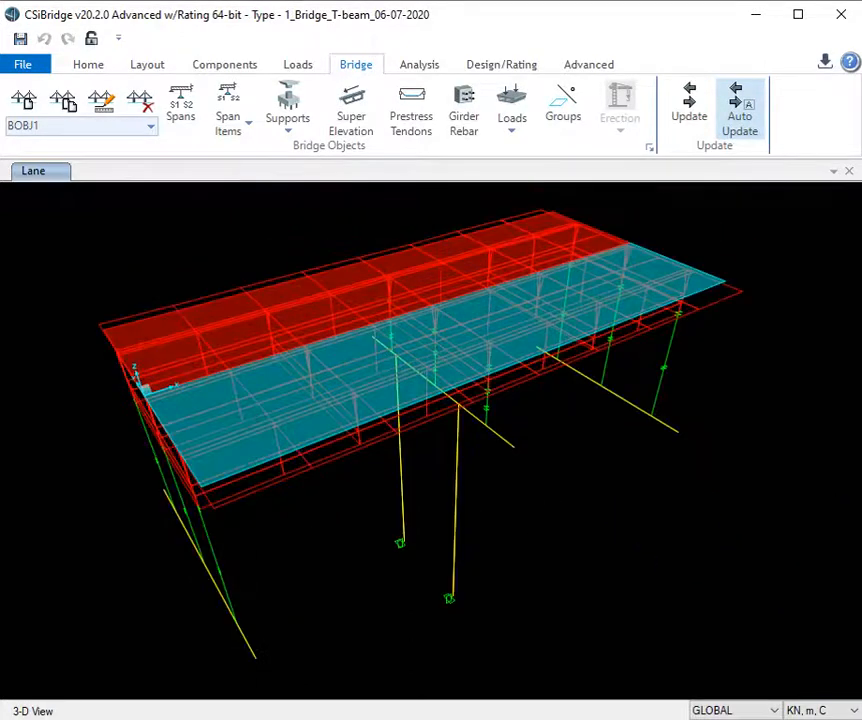
pyautogui.moveTo(496, 366); pyautogui.dragTo(535, 412, button='middle')
pyautogui.click(88, 66)
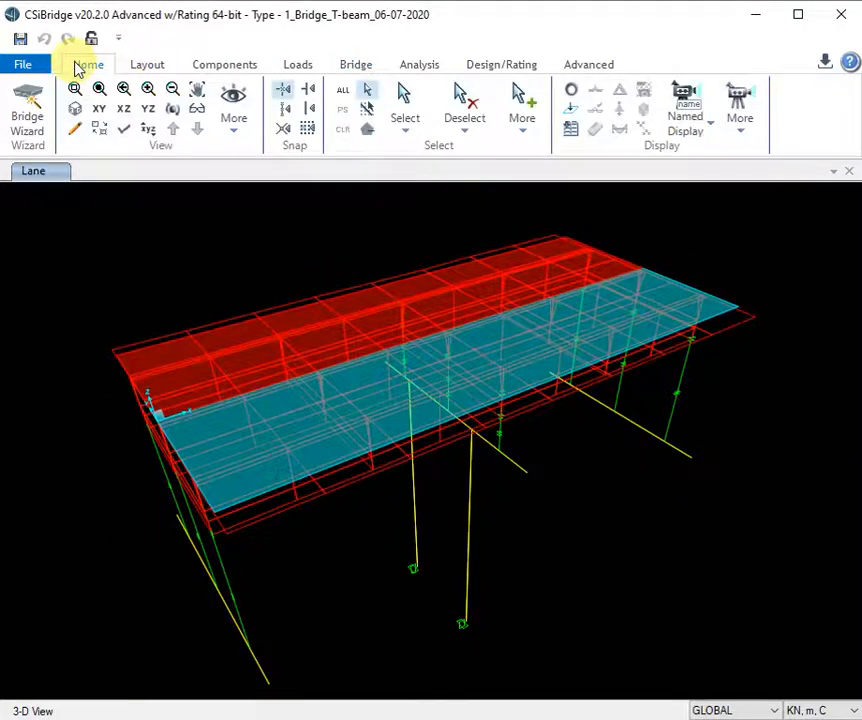
pyautogui.click(122, 135)
pyautogui.click(268, 143)
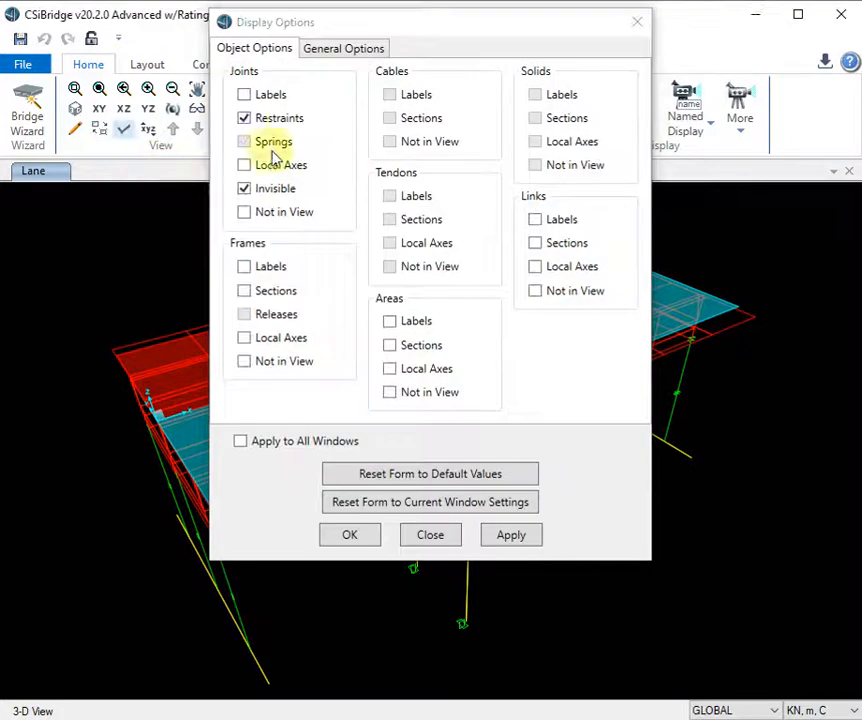
pyautogui.click(358, 50)
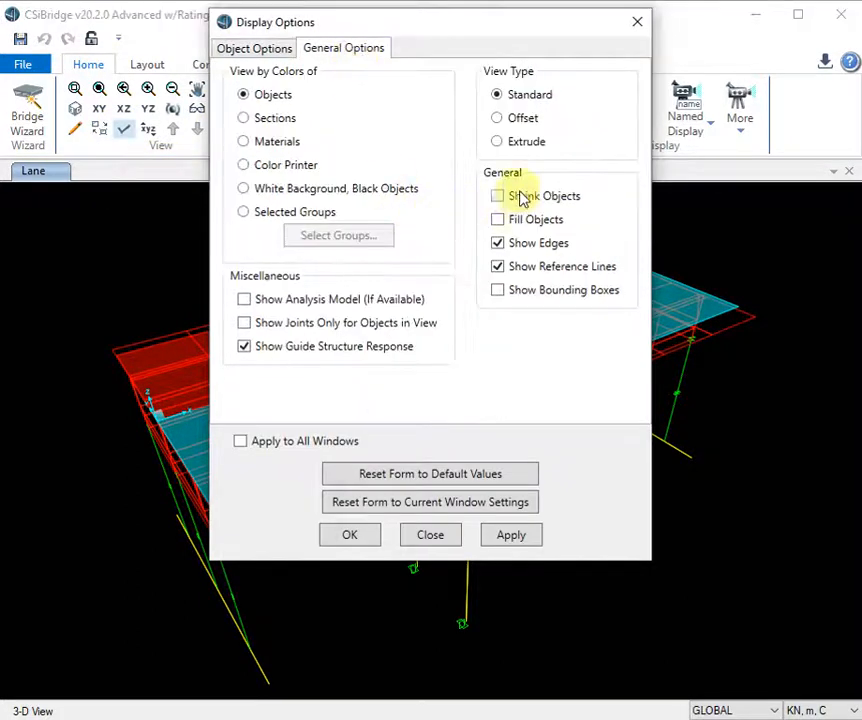
pyautogui.click(535, 142)
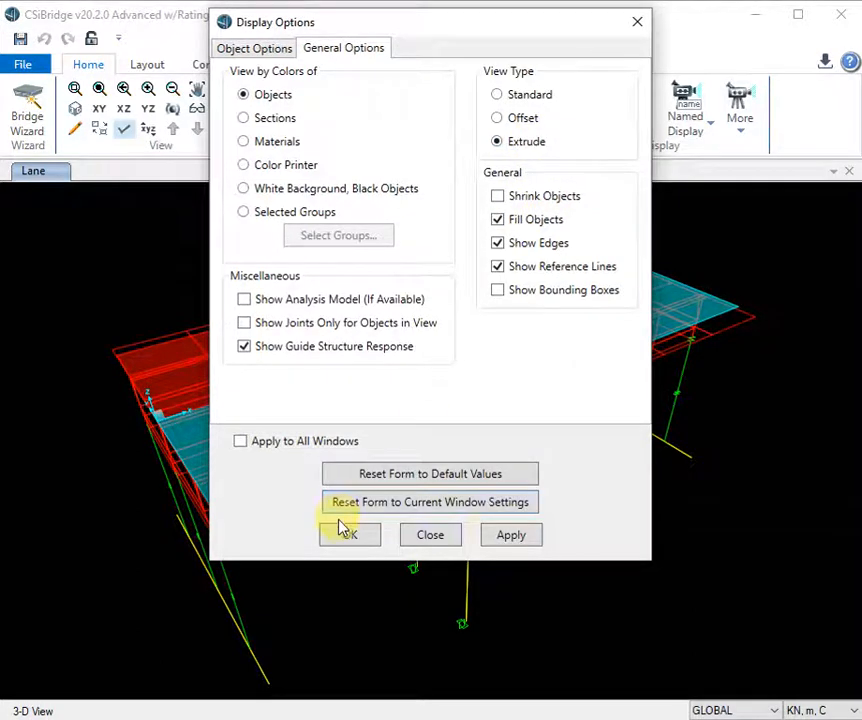
pyautogui.click(505, 537)
pyautogui.click(349, 536)
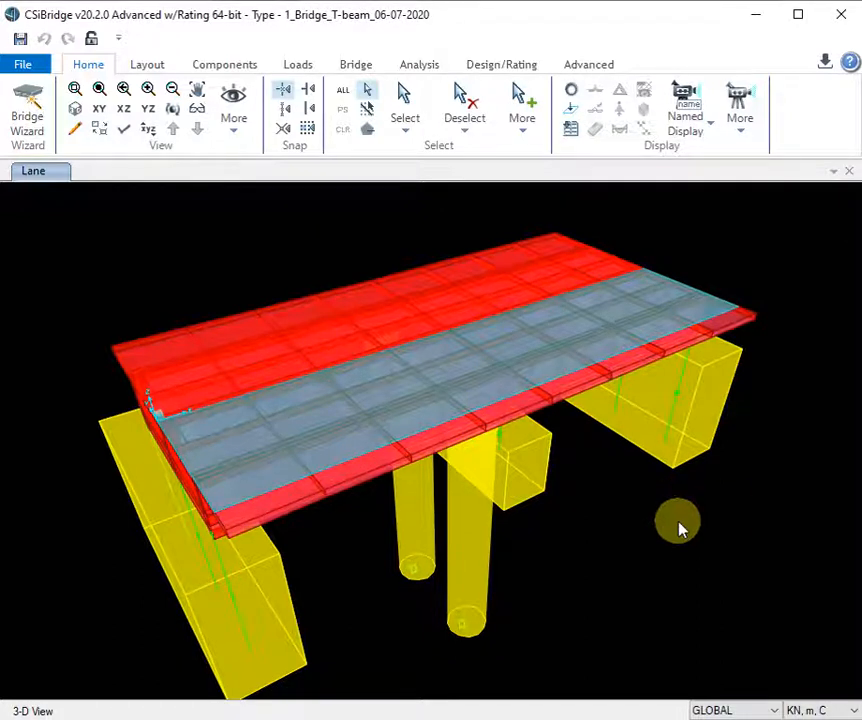
# - Examine the extruded girders, abutments, bent cap and columns from the side and from below the deck
pyautogui.press('Down')
pyautogui.press('Down')
pyautogui.press('Down')
pyautogui.press('Down')
pyautogui.press('Down')
pyautogui.press('Down')
pyautogui.press('Down')
pyautogui.press('Down')
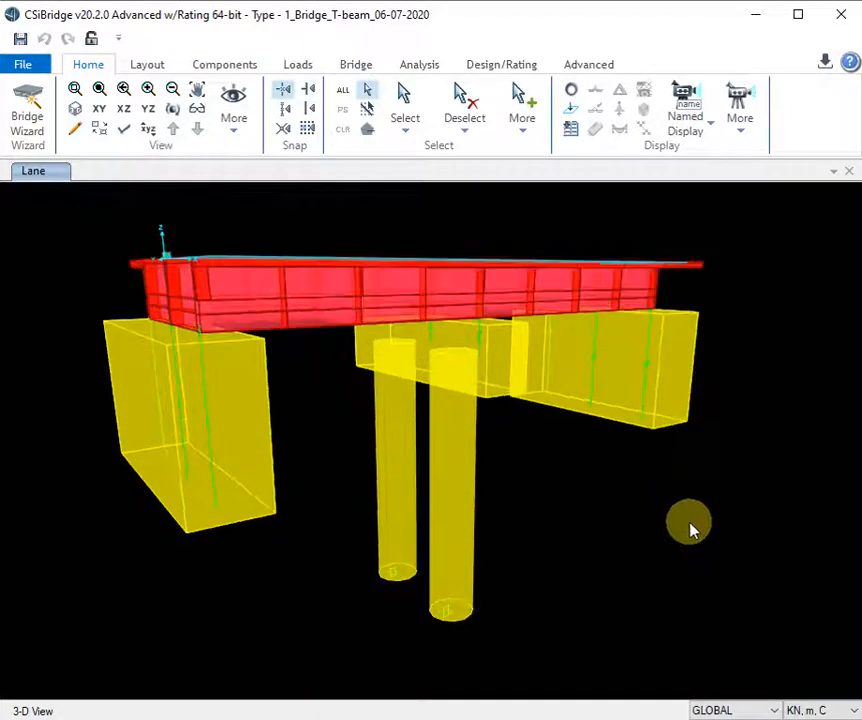
pyautogui.press('Down')
pyautogui.press('Down')
pyautogui.press('Down')
pyautogui.press('Down')
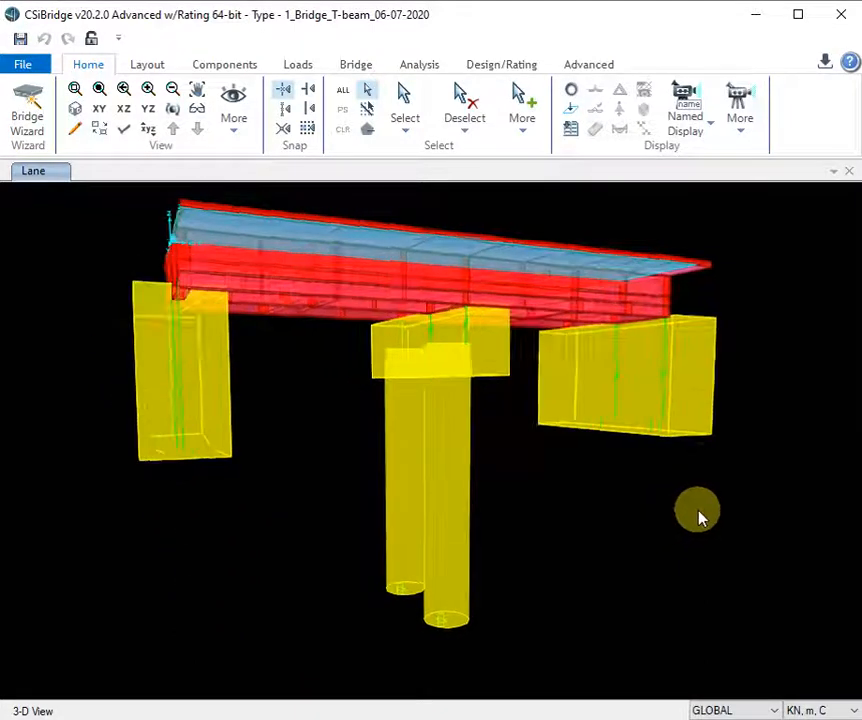